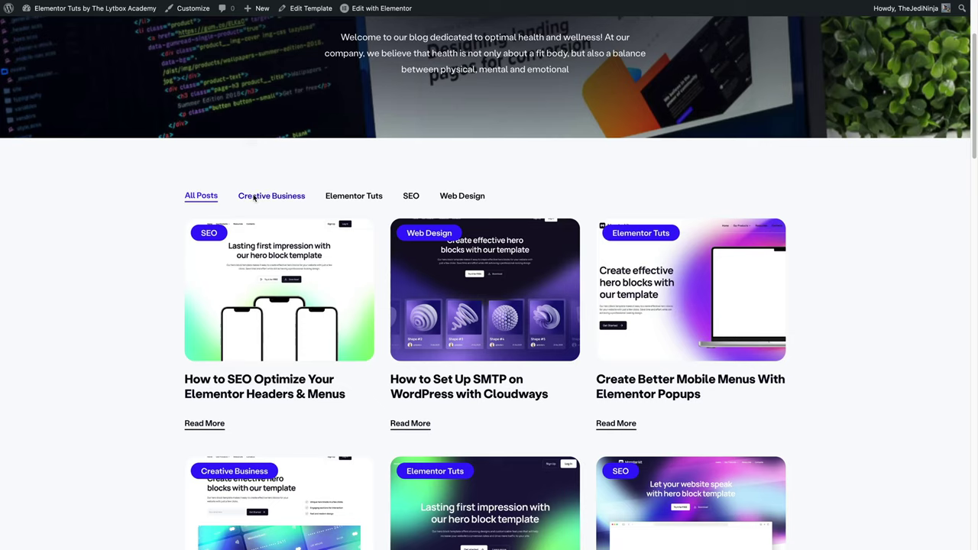
Preview the blog's category filter by showing the Elementor Tuts, SEO and Web Design posts in turn
{"action": "left_click", "coordinate": [352, 197]}
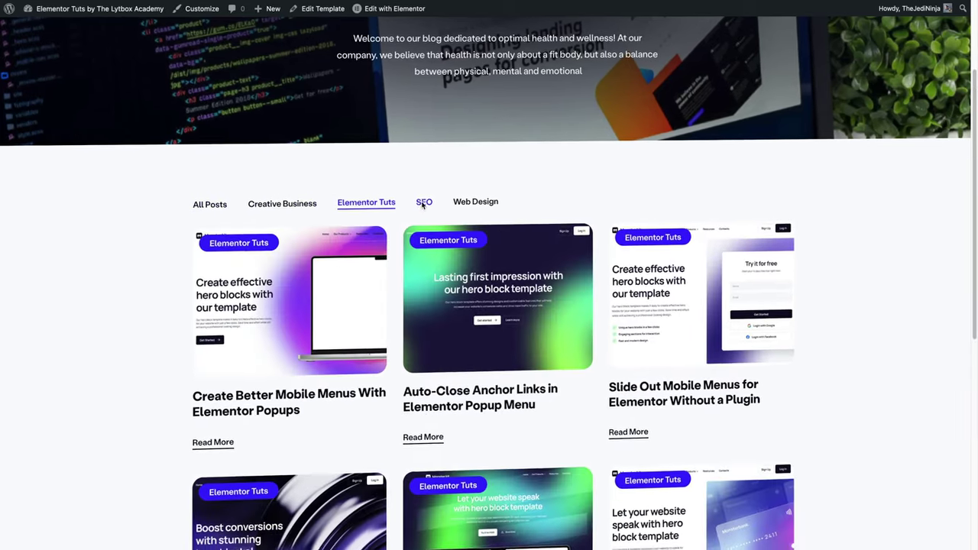
{"action": "left_click", "coordinate": [423, 202]}
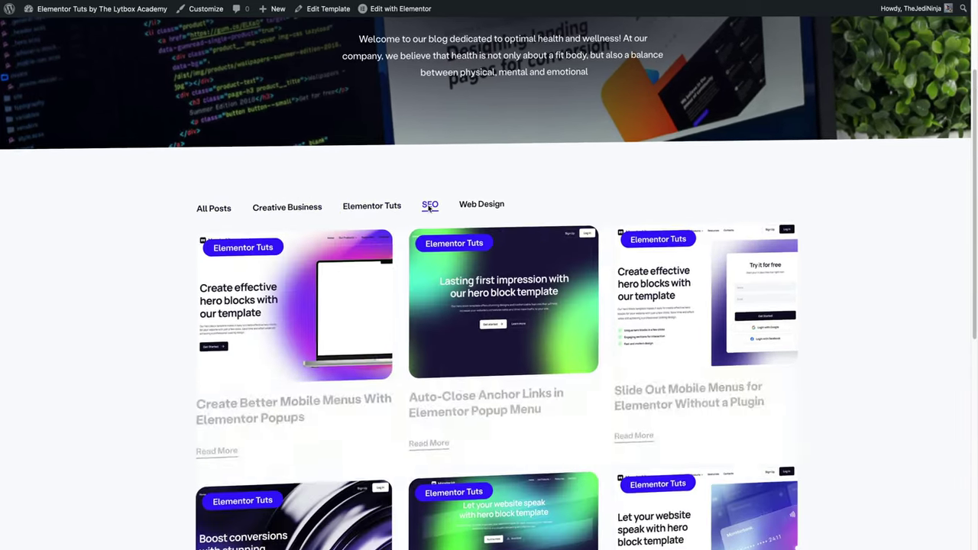
{"action": "left_click", "coordinate": [474, 202]}
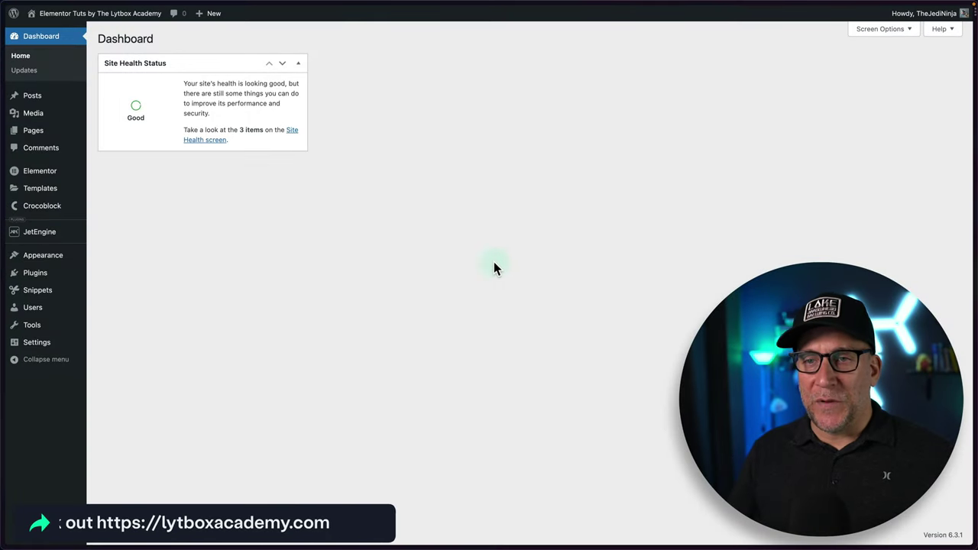
Open Elementor's feature settings and check the status of the Flexbox Container and Taxonomy Filter experiments
{"action": "mouse_move", "coordinate": [32, 178]}
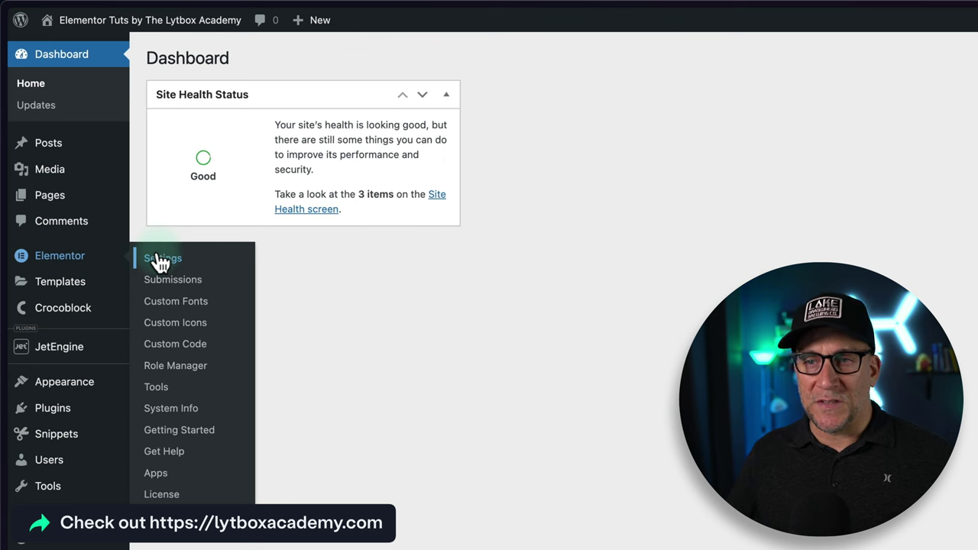
{"action": "left_click", "coordinate": [161, 262]}
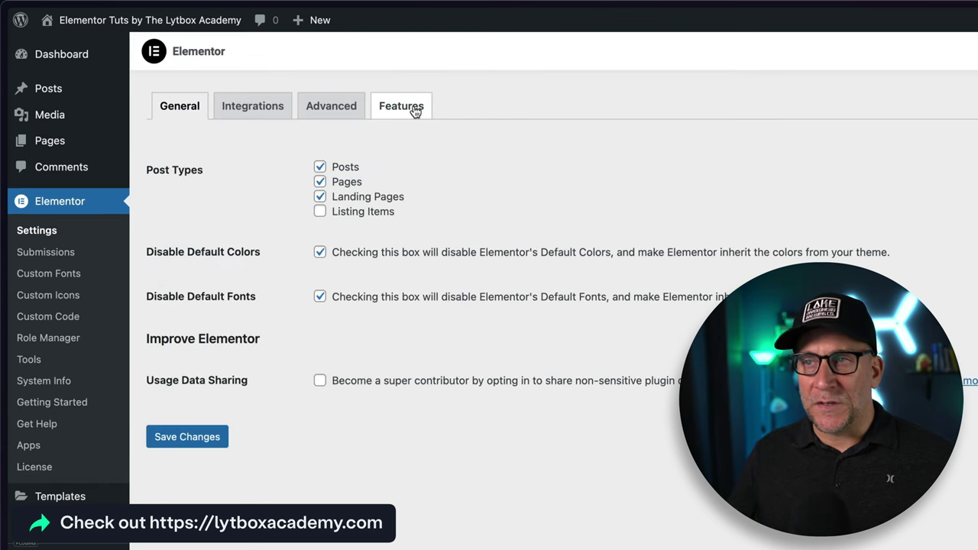
{"action": "left_click", "coordinate": [415, 112]}
{"action": "scroll", "coordinate": [403, 374], "scroll_direction": "down", "scroll_amount": 5}
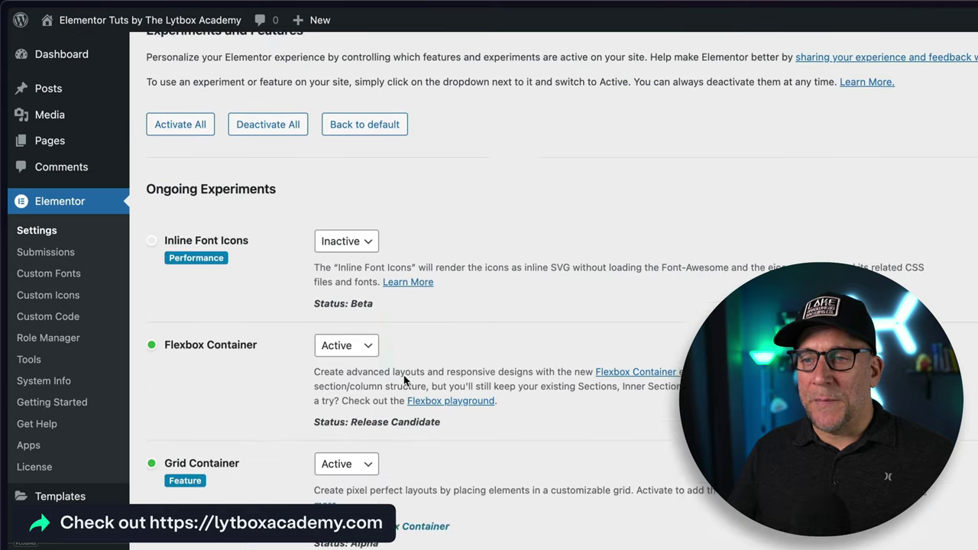
{"action": "scroll", "coordinate": [255, 366], "scroll_direction": "down", "scroll_amount": 1}
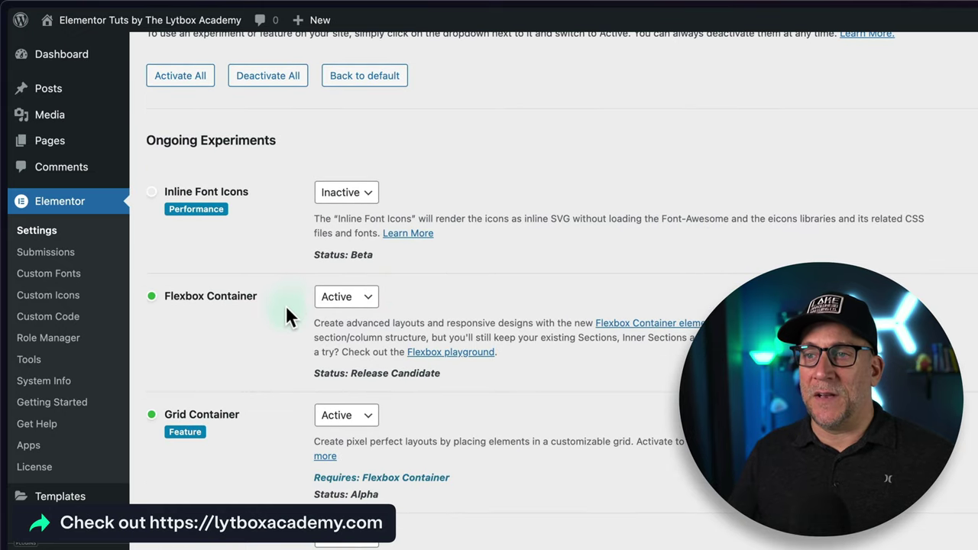
{"action": "left_click_drag", "start_coordinate": [174, 299], "coordinate": [249, 304]}
{"action": "scroll", "coordinate": [273, 358], "scroll_direction": "down", "scroll_amount": 15}
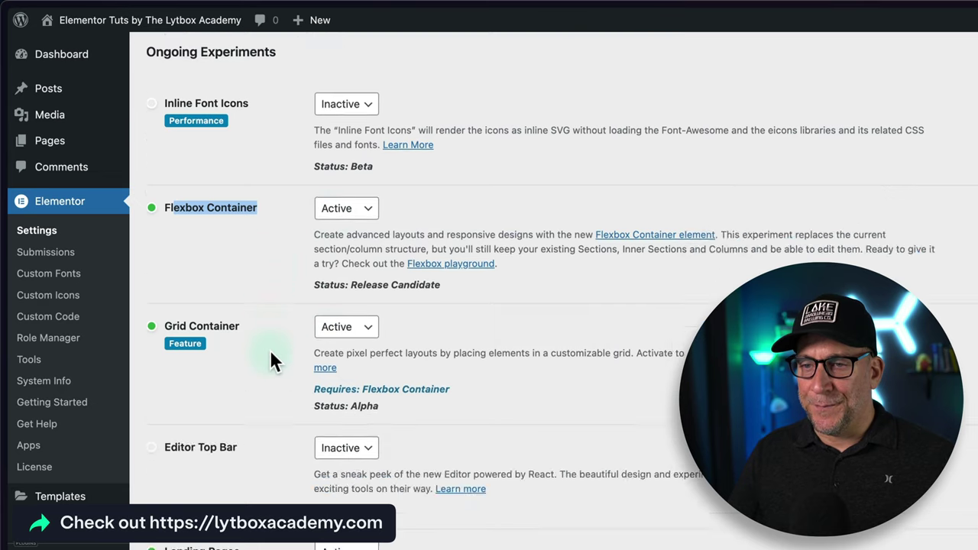
{"action": "scroll", "coordinate": [271, 357], "scroll_direction": "down", "scroll_amount": 5}
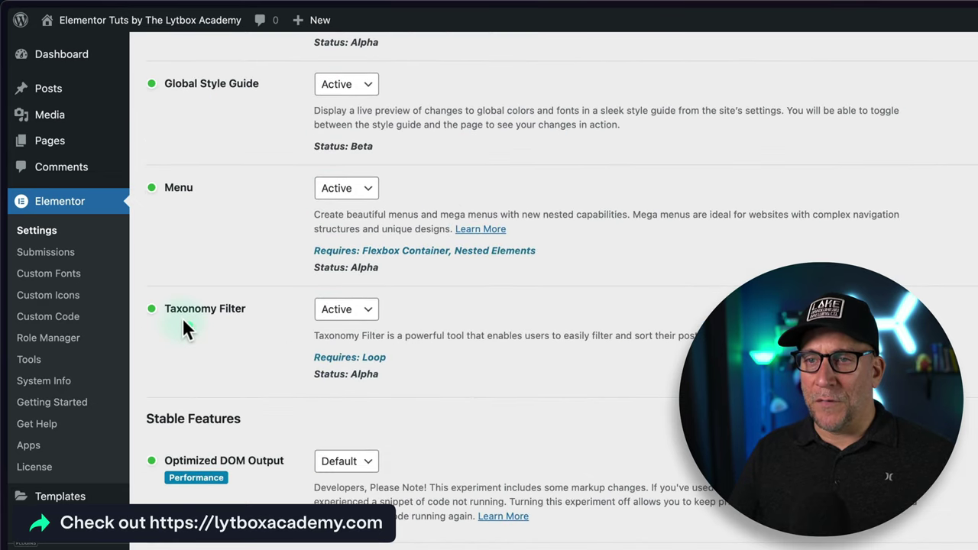
{"action": "left_click_drag", "start_coordinate": [168, 321], "coordinate": [235, 325]}
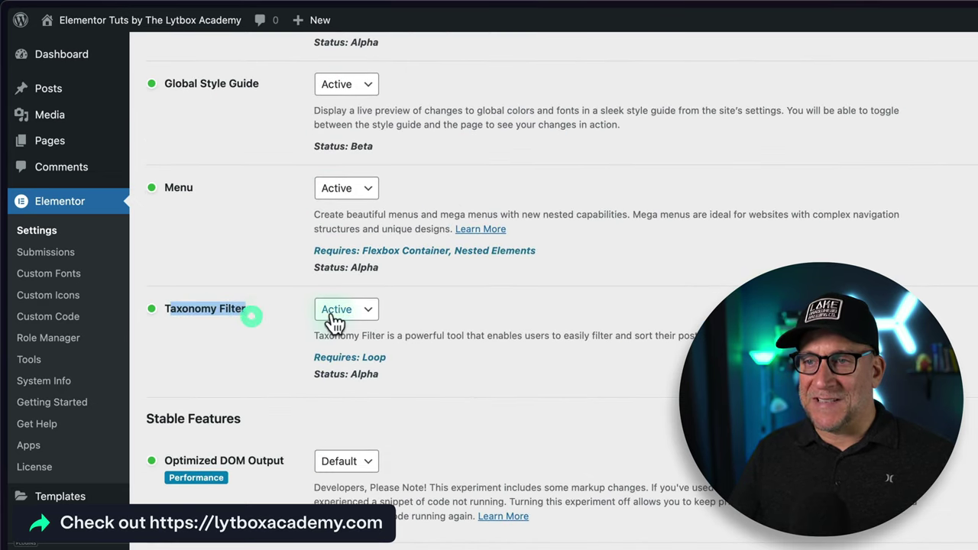
Go back through the ongoing experiments and review the Flexbox Container and Taxonomy Filter entries again
{"action": "scroll", "coordinate": [259, 364], "scroll_direction": "up", "scroll_amount": 12}
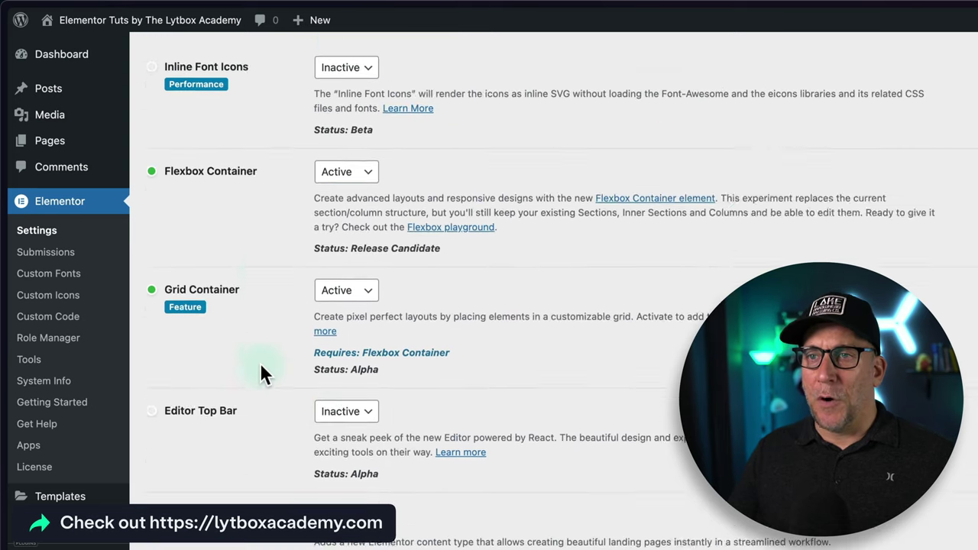
{"action": "scroll", "coordinate": [260, 363], "scroll_direction": "up", "scroll_amount": 5}
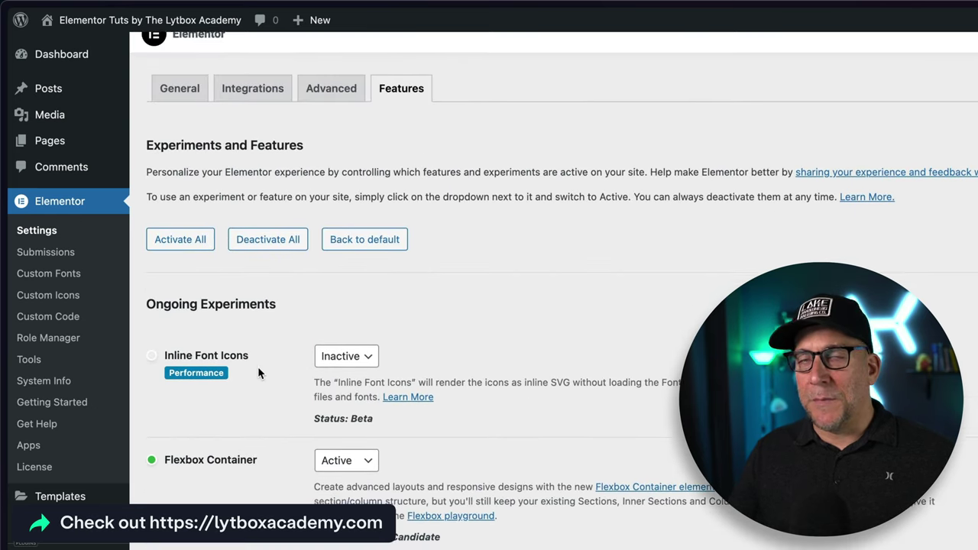
{"action": "scroll", "coordinate": [258, 372], "scroll_direction": "down", "scroll_amount": 1}
{"action": "scroll", "coordinate": [259, 364], "scroll_direction": "down", "scroll_amount": 4}
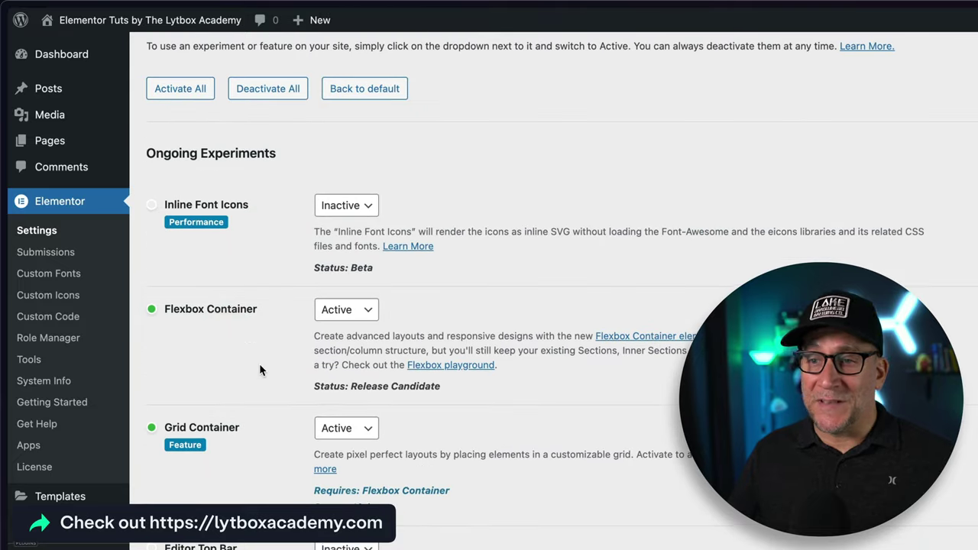
{"action": "left_click_drag", "start_coordinate": [258, 307], "coordinate": [172, 317]}
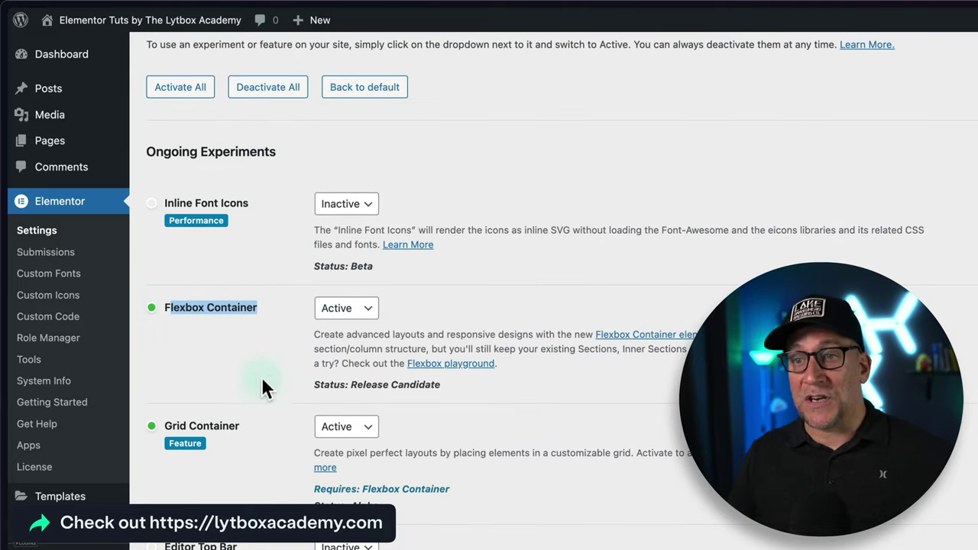
{"action": "scroll", "coordinate": [281, 405], "scroll_direction": "down", "scroll_amount": 15}
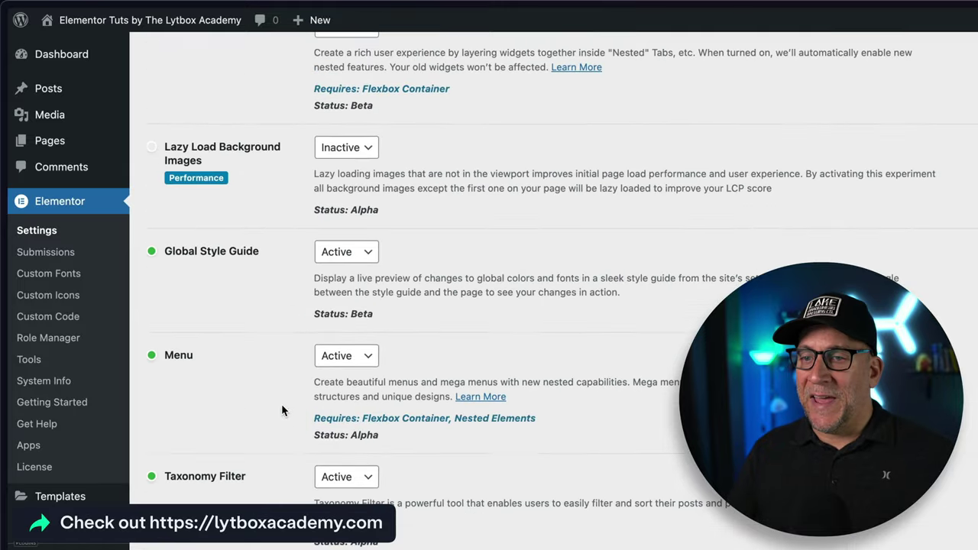
{"action": "scroll", "coordinate": [281, 410], "scroll_direction": "down", "scroll_amount": 3}
{"action": "left_click", "coordinate": [246, 359]}
{"action": "left_click_drag", "start_coordinate": [248, 355], "coordinate": [166, 355]}
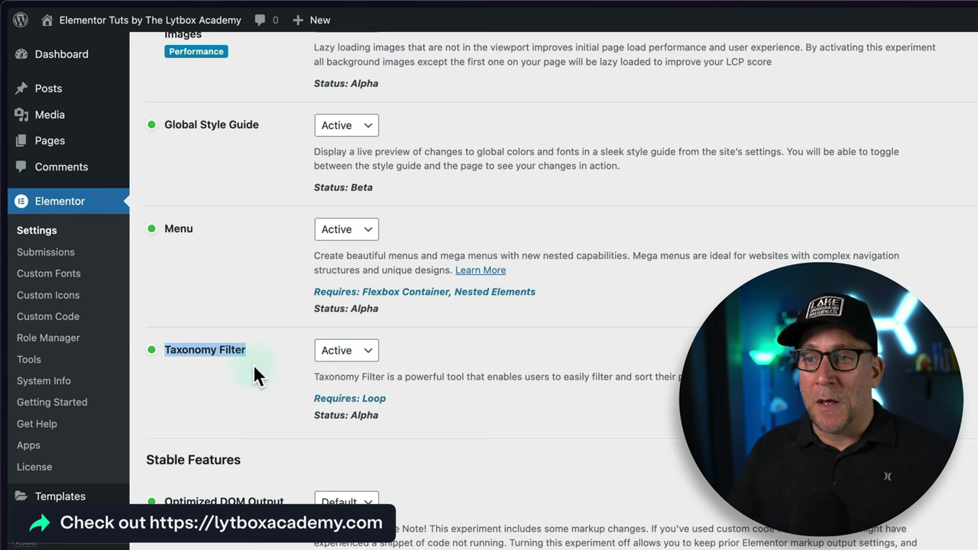
Check the Loop entry among the stable features and view its activation options, leaving it on Active
{"action": "scroll", "coordinate": [254, 365], "scroll_direction": "down", "scroll_amount": 7}
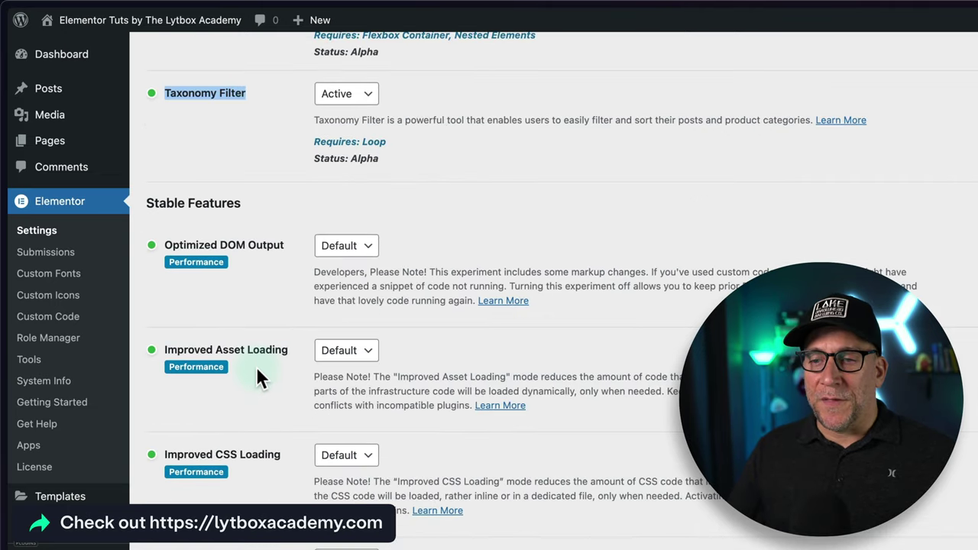
{"action": "scroll", "coordinate": [259, 375], "scroll_direction": "down", "scroll_amount": 5}
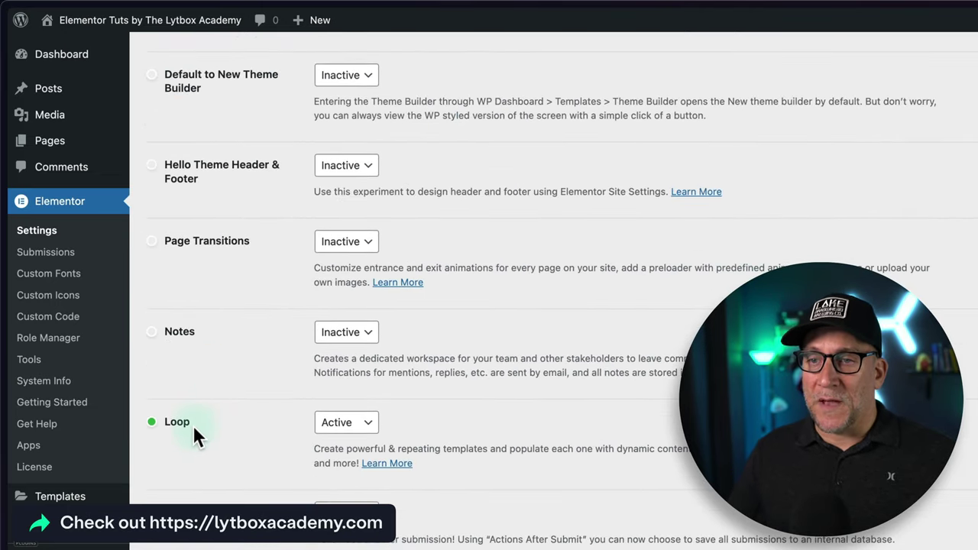
{"action": "left_click_drag", "start_coordinate": [191, 425], "coordinate": [169, 428]}
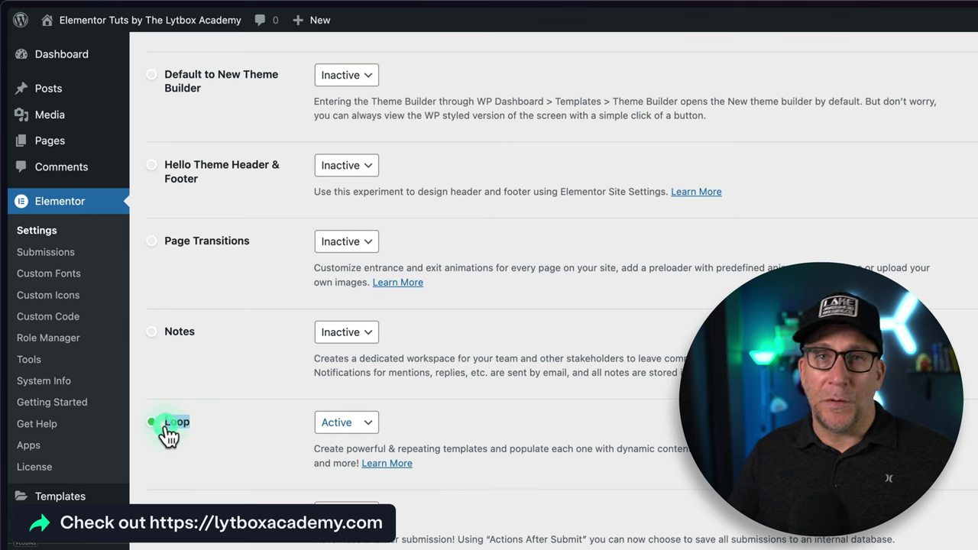
{"action": "left_click", "coordinate": [373, 424]}
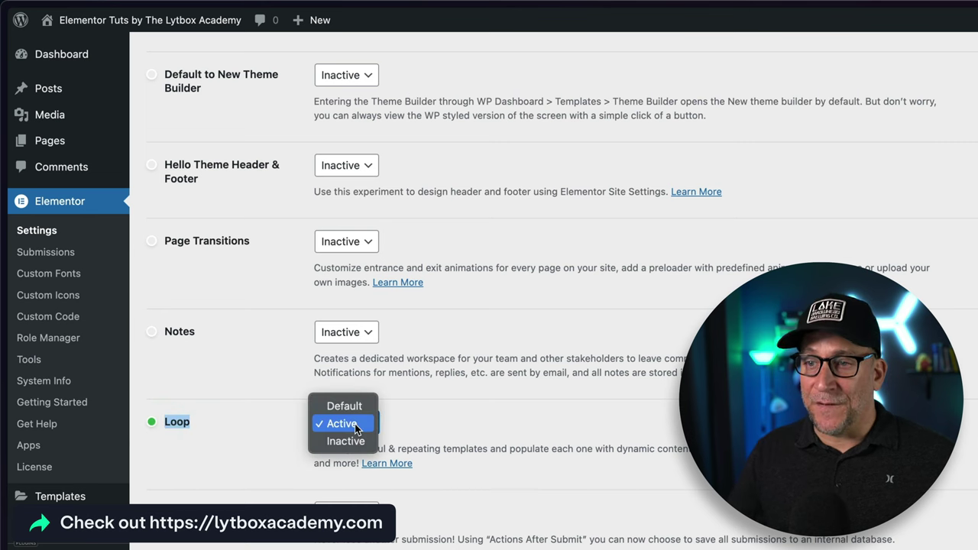
{"action": "left_click", "coordinate": [281, 433]}
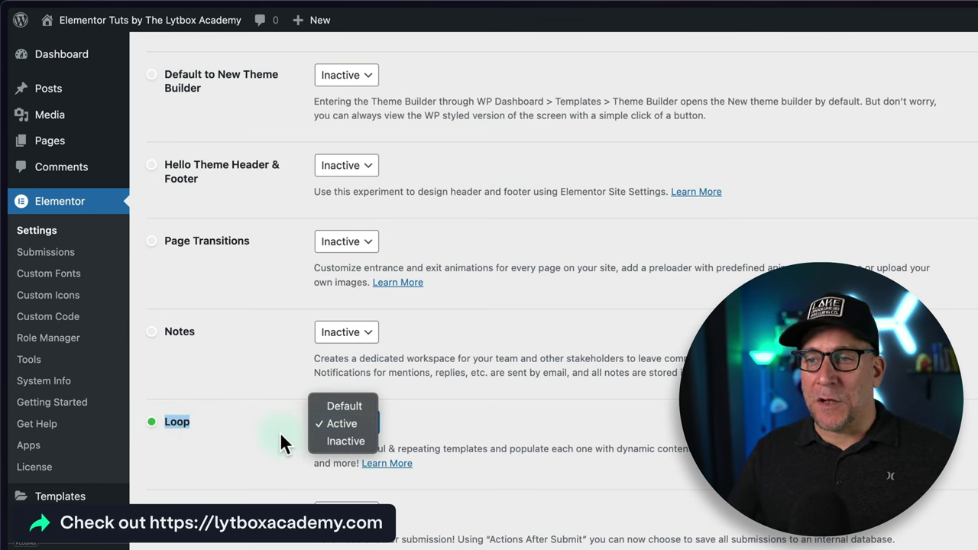
{"action": "left_click", "coordinate": [279, 432]}
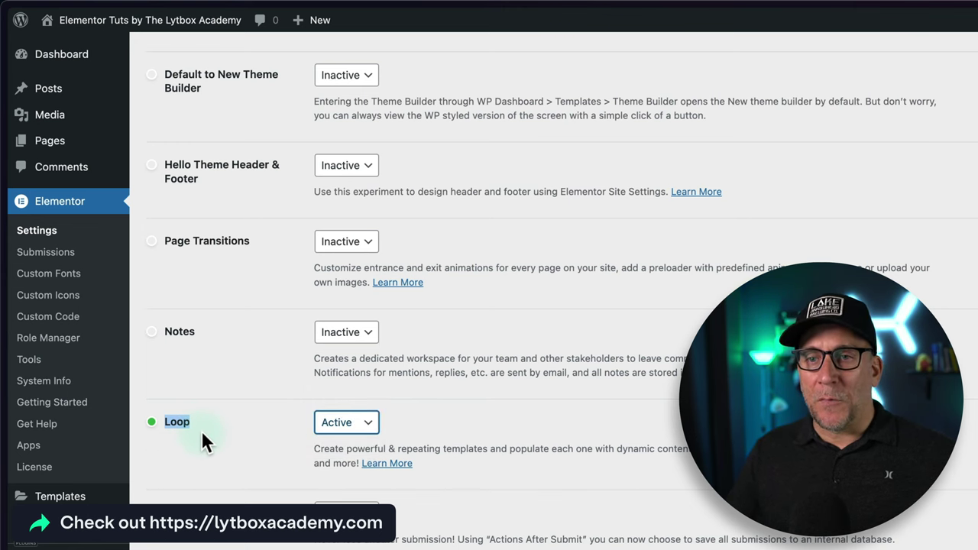
Find the Taxonomy Filter Archive template among the Theme Builder's archive templates and open it for editing with Elementor
{"action": "mouse_move", "coordinate": [52, 497]}
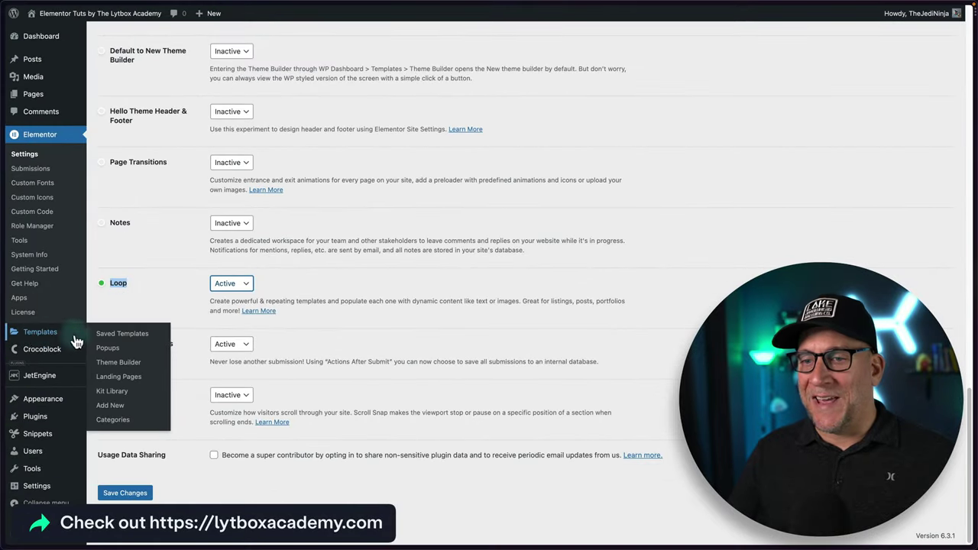
{"action": "left_click", "coordinate": [118, 362]}
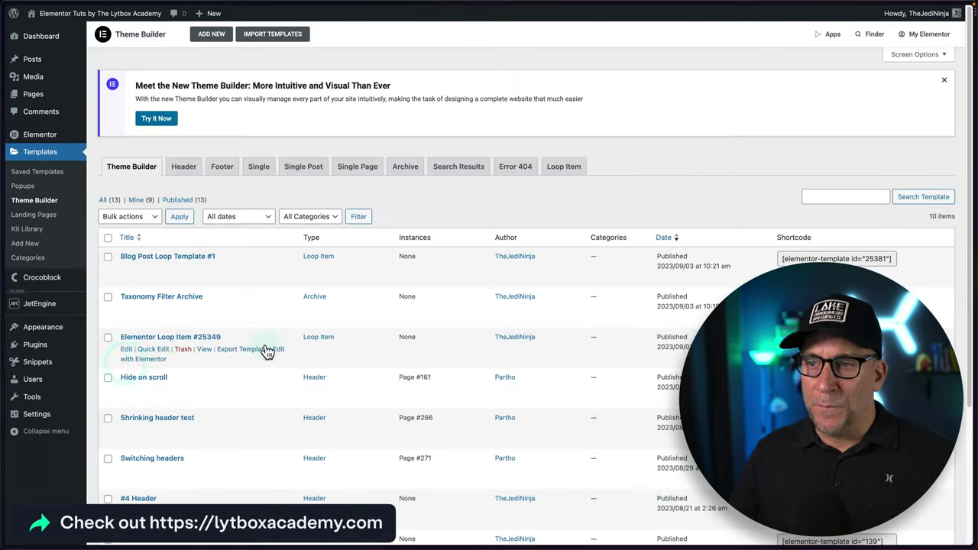
{"action": "left_click", "coordinate": [406, 168]}
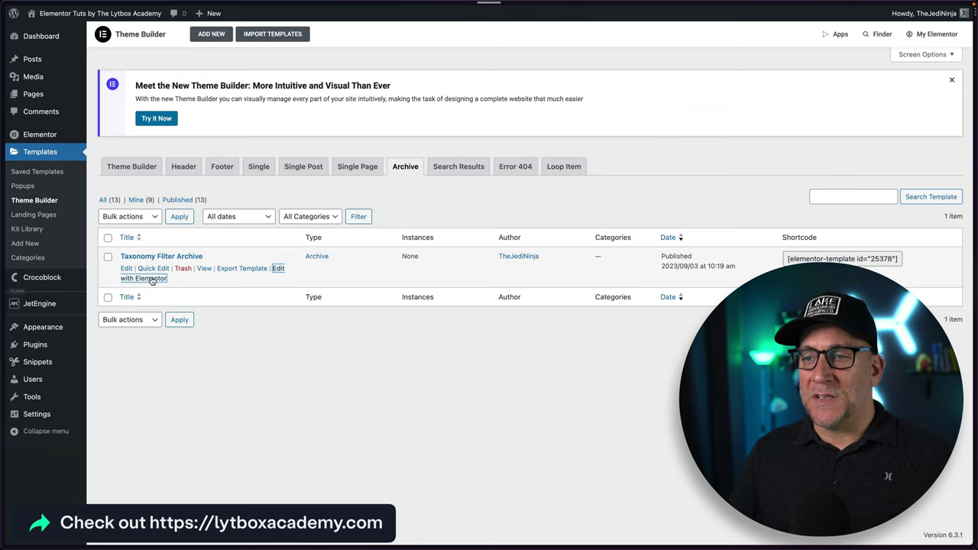
{"action": "left_click", "coordinate": [152, 279]}
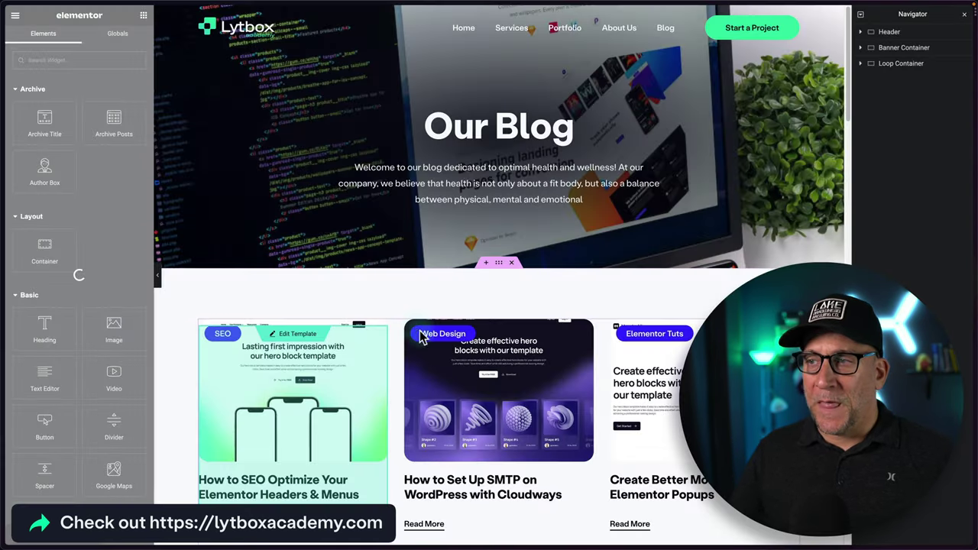
Expand the Loop Container in the page structure and select its Loop Grid to show the grid's settings
{"action": "scroll", "coordinate": [413, 344], "scroll_direction": "down", "scroll_amount": 1}
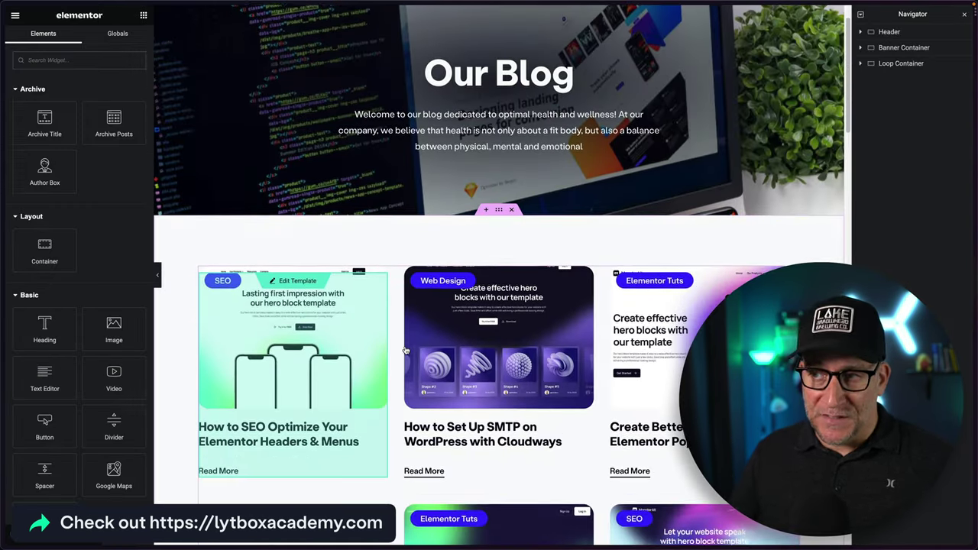
{"action": "scroll", "coordinate": [406, 350], "scroll_direction": "down", "scroll_amount": 1}
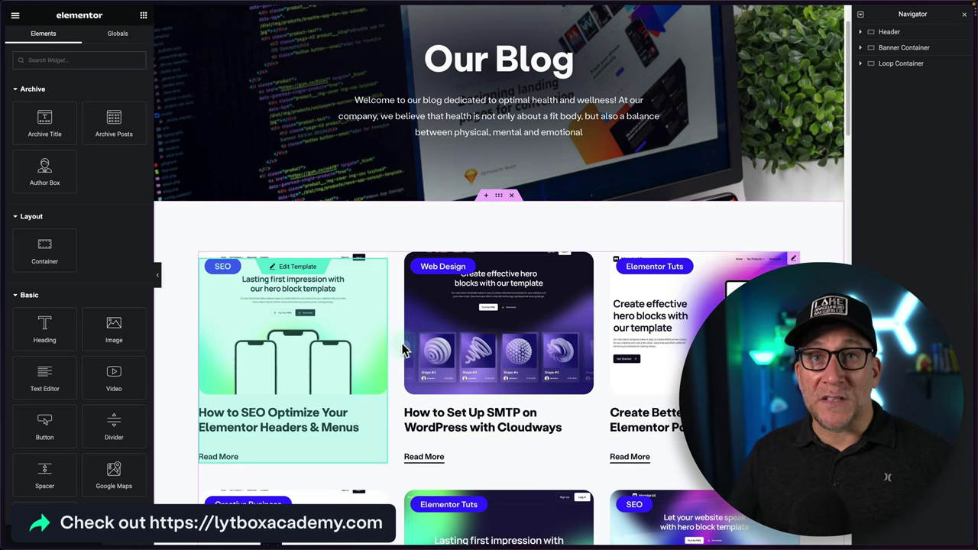
{"action": "scroll", "coordinate": [405, 350], "scroll_direction": "down", "scroll_amount": 2}
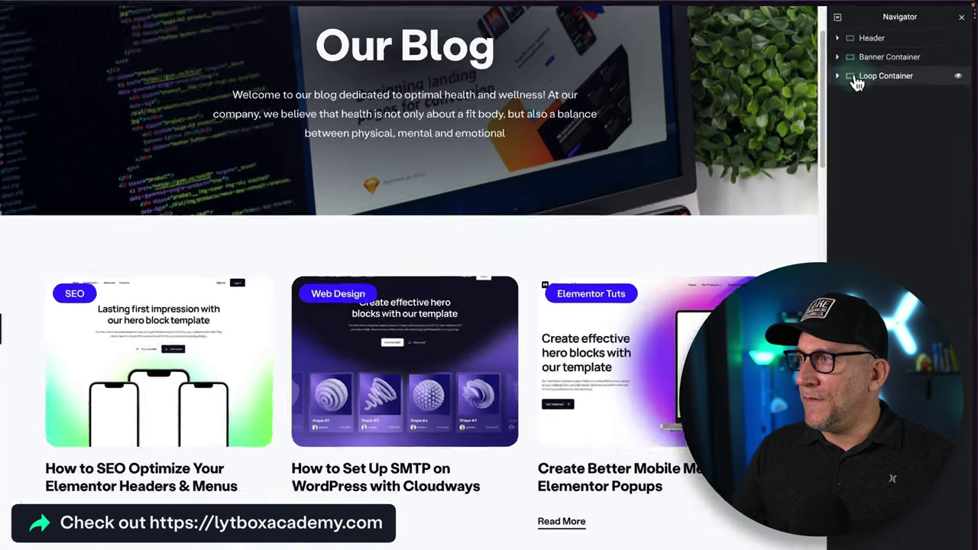
{"action": "left_click", "coordinate": [872, 64]}
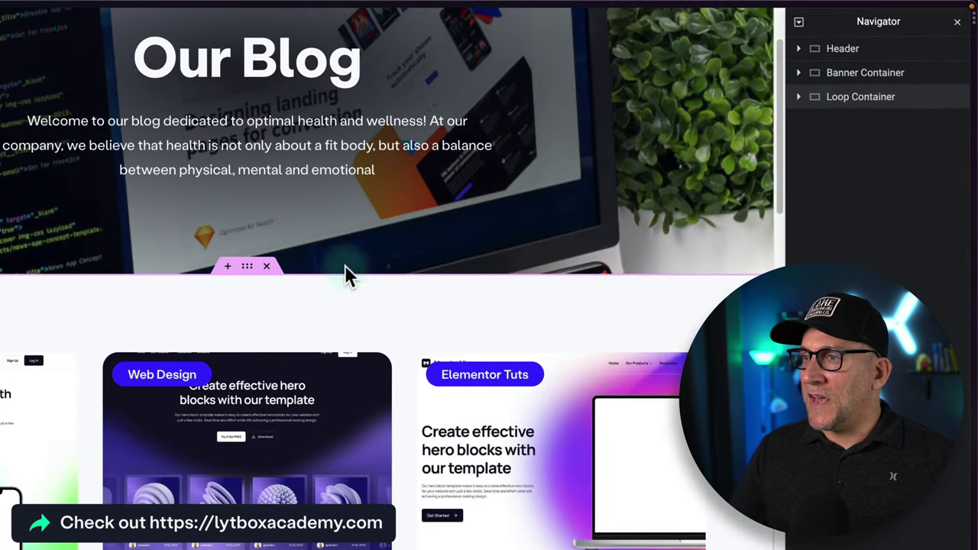
{"action": "left_click", "coordinate": [799, 97]}
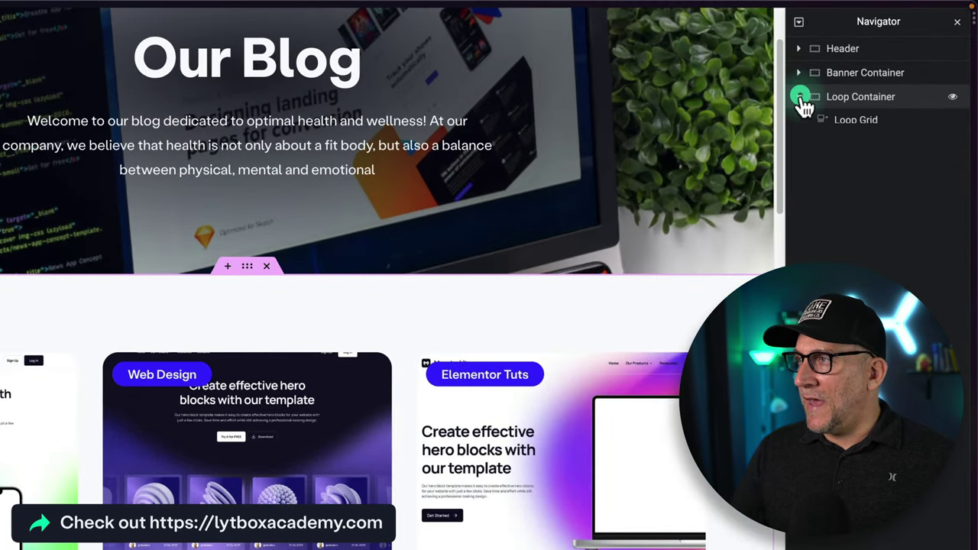
{"action": "left_click", "coordinate": [851, 127]}
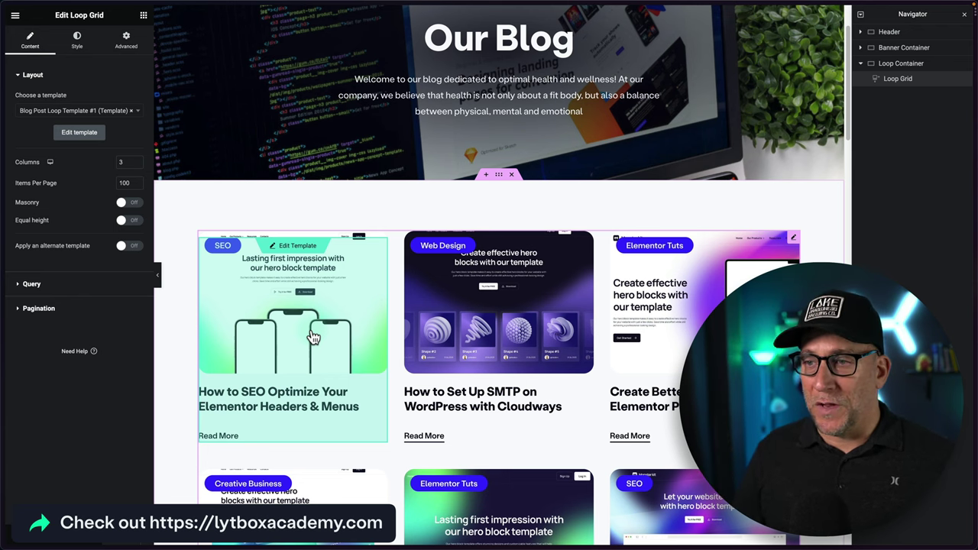
Examine the category badges on the post cards in the loop grid
{"action": "scroll", "coordinate": [544, 313], "scroll_direction": "up", "scroll_amount": 2}
{"action": "scroll", "coordinate": [525, 304], "scroll_direction": "down", "scroll_amount": 2}
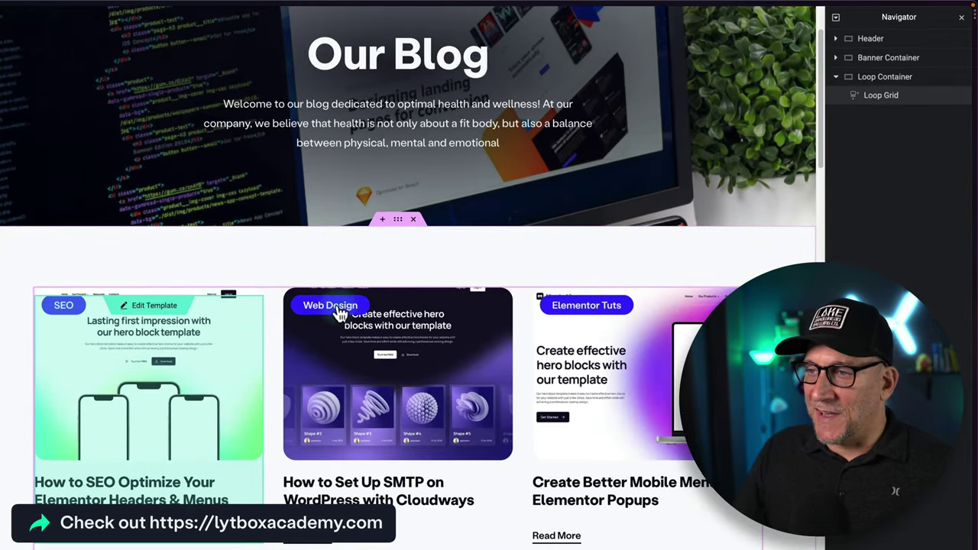
{"action": "scroll", "coordinate": [580, 367], "scroll_direction": "down", "scroll_amount": 5}
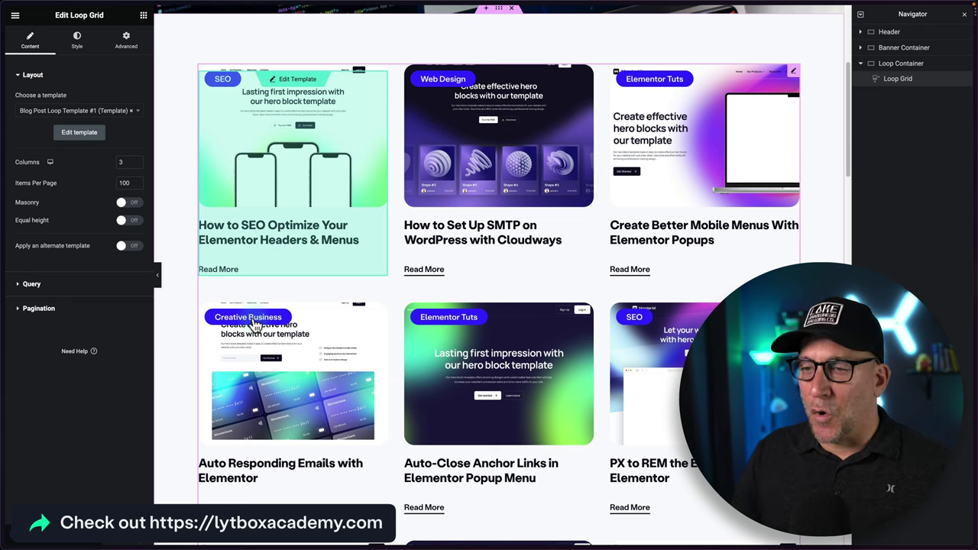
{"action": "scroll", "coordinate": [260, 325], "scroll_direction": "up", "scroll_amount": 5}
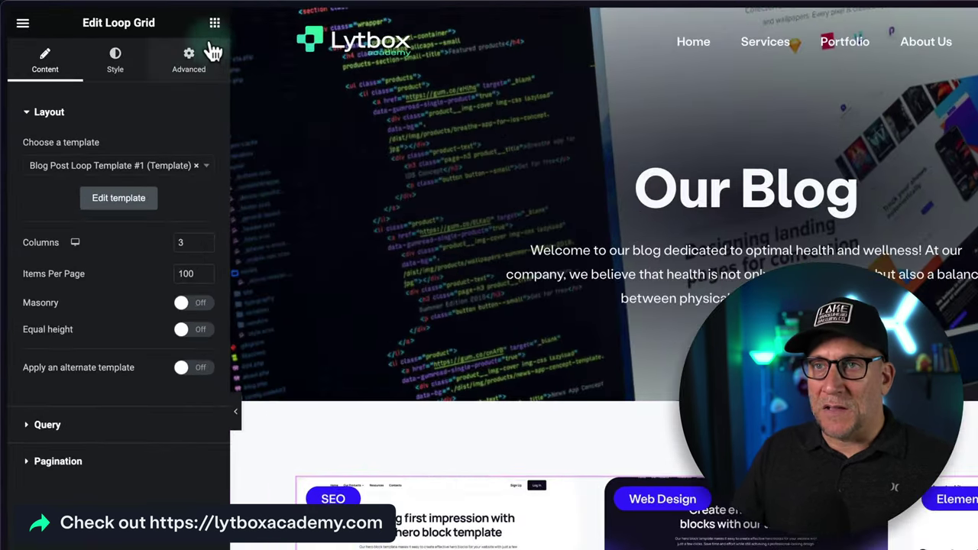
Find the Taxonomy Filter widget and add it above the loop grid inside the Loop Container
{"action": "left_click", "coordinate": [155, 16]}
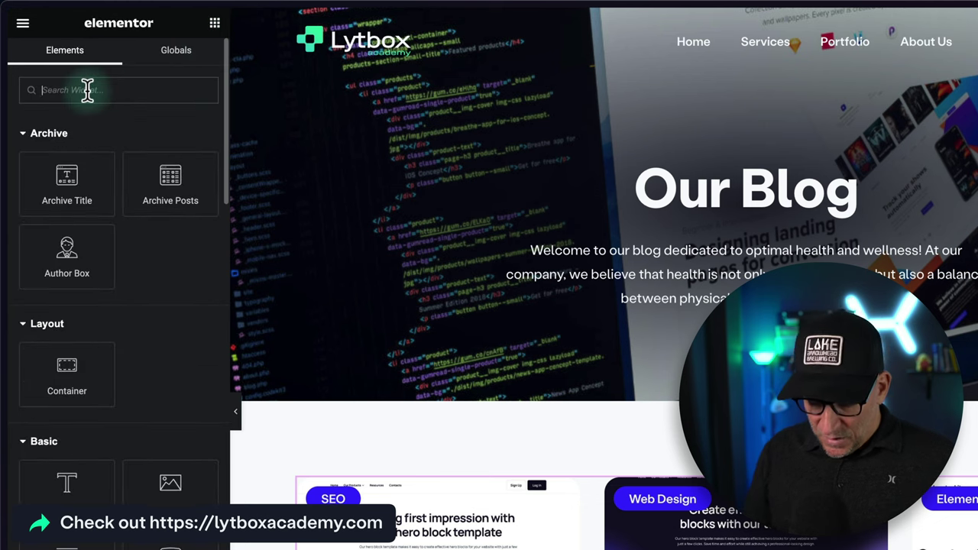
{"action": "type", "text": "tax"}
{"action": "left_click_drag", "start_coordinate": [159, 211], "coordinate": [401, 487]}
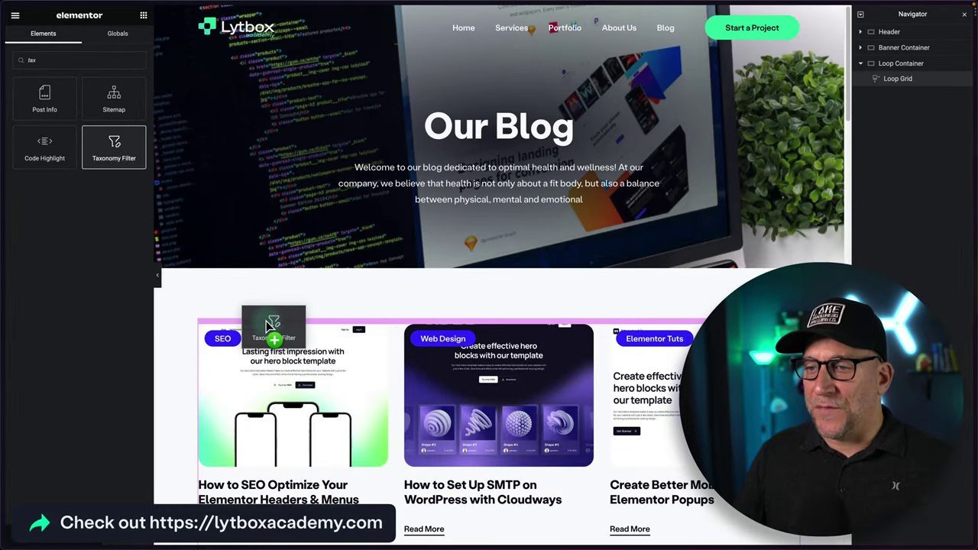
{"action": "left_click_drag", "start_coordinate": [267, 326], "coordinate": [266, 320]}
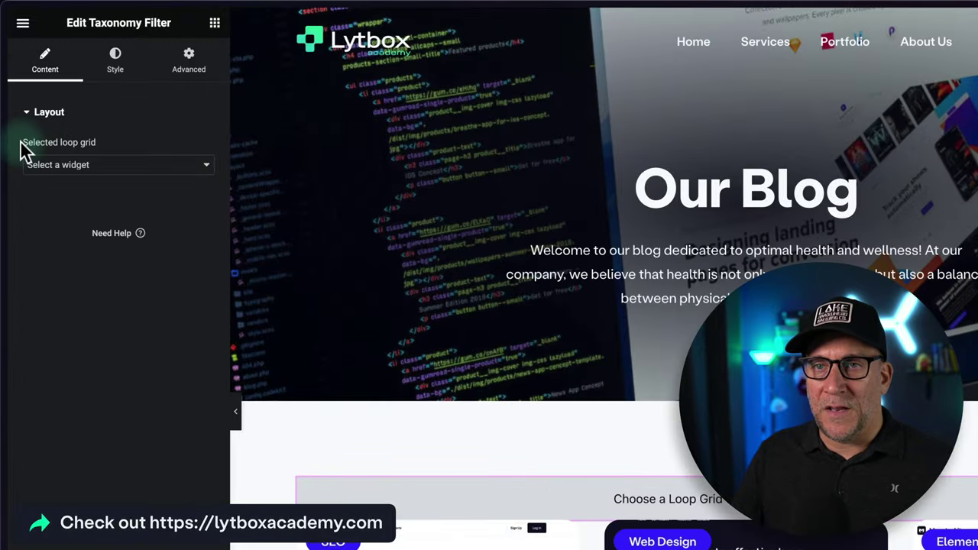
Link the taxonomy filter to Loop Grid 1 and choose Categories as its taxonomy
{"action": "left_click_drag", "start_coordinate": [85, 142], "coordinate": [98, 143]}
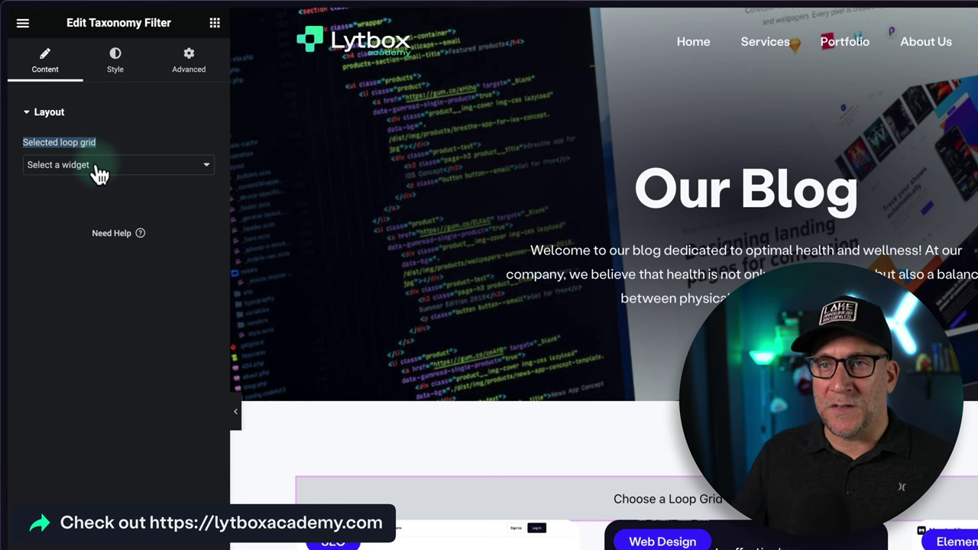
{"action": "left_click", "coordinate": [100, 174]}
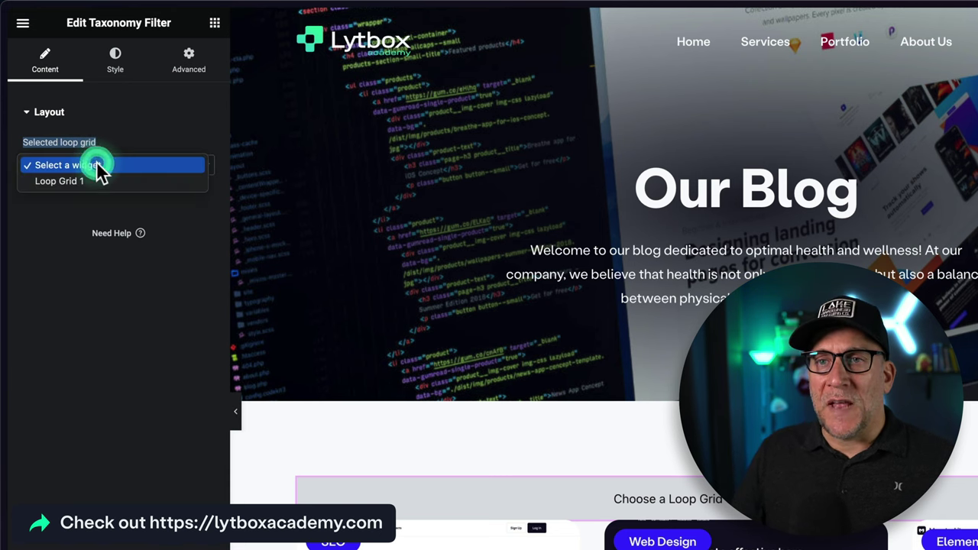
{"action": "left_click", "coordinate": [61, 184]}
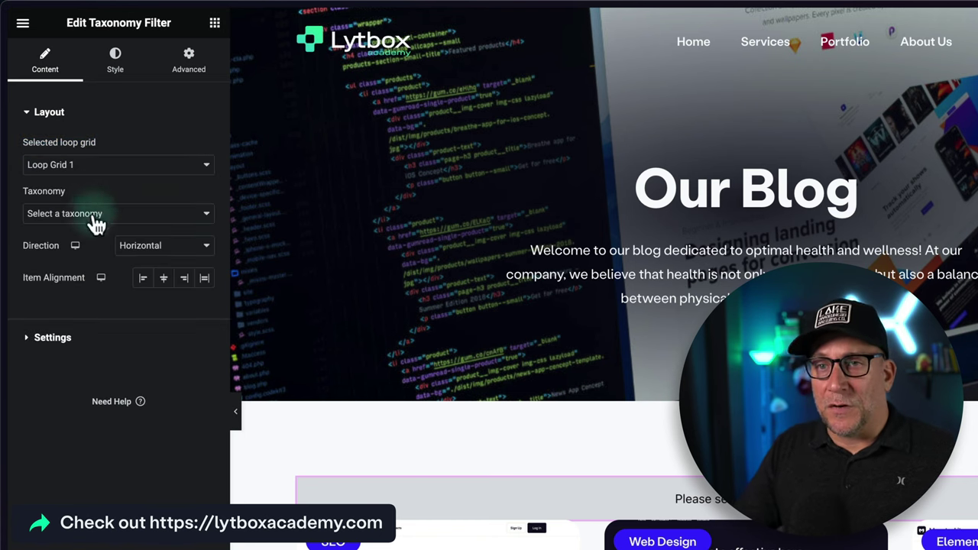
{"action": "left_click", "coordinate": [97, 216]}
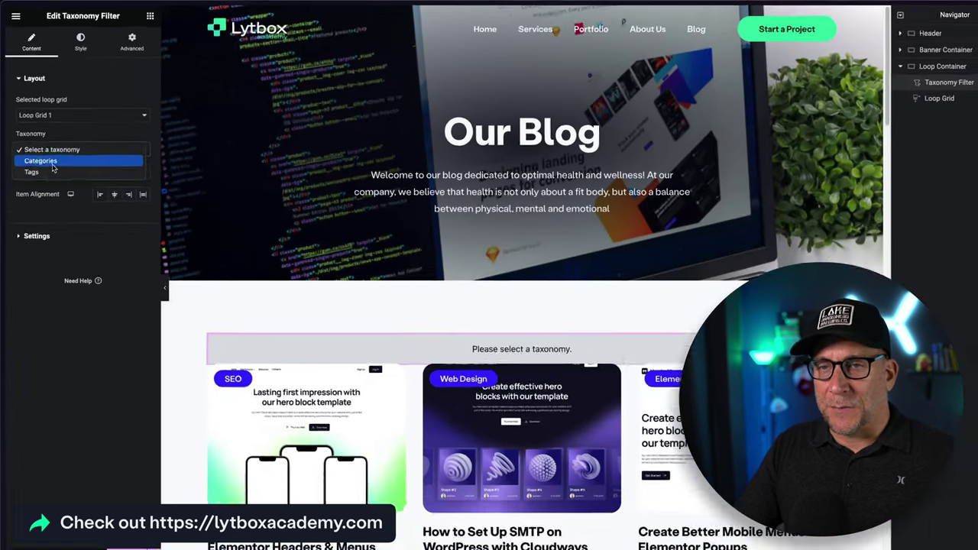
{"action": "left_click", "coordinate": [75, 233]}
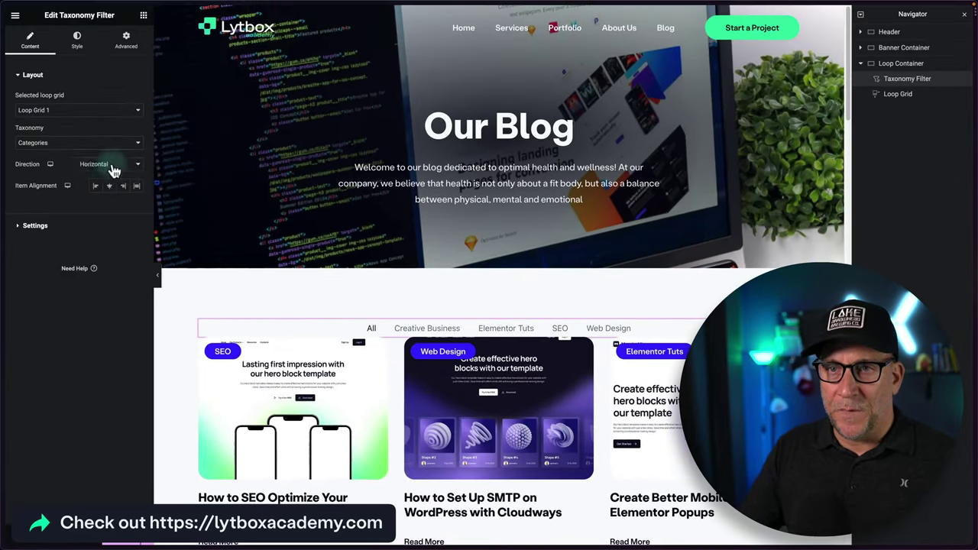
Try the Vertical direction for the taxonomy filter above the posts, and return it to Horizontal
{"action": "left_click", "coordinate": [107, 164]}
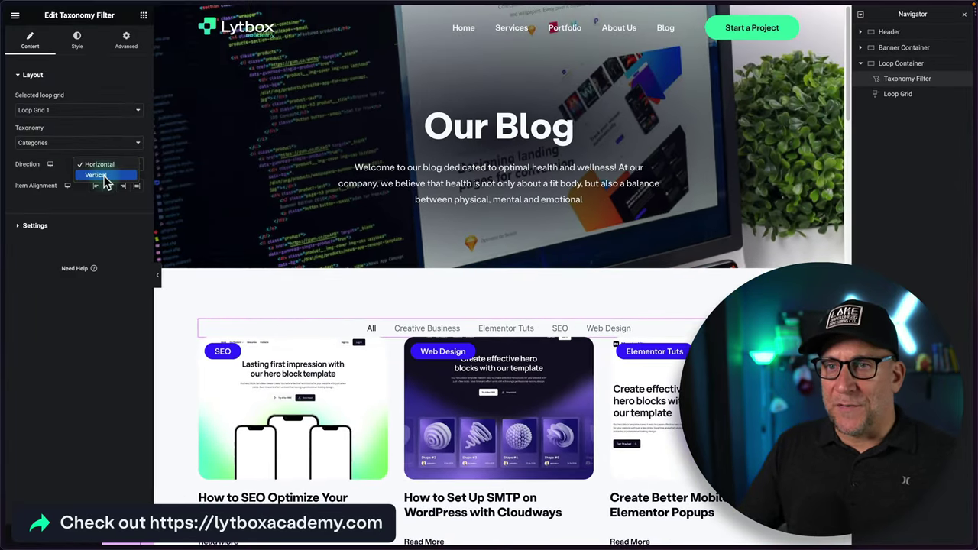
{"action": "left_click", "coordinate": [96, 175]}
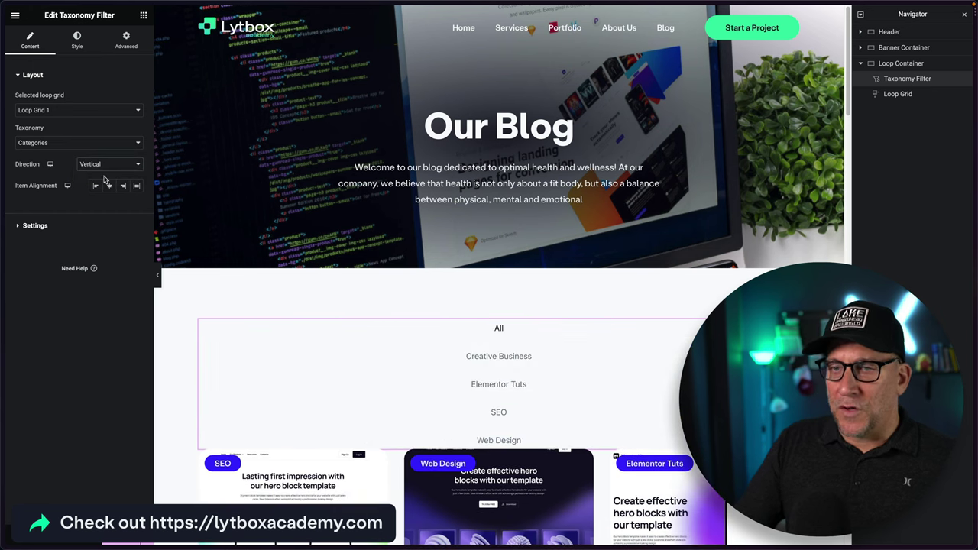
{"action": "left_click", "coordinate": [226, 419]}
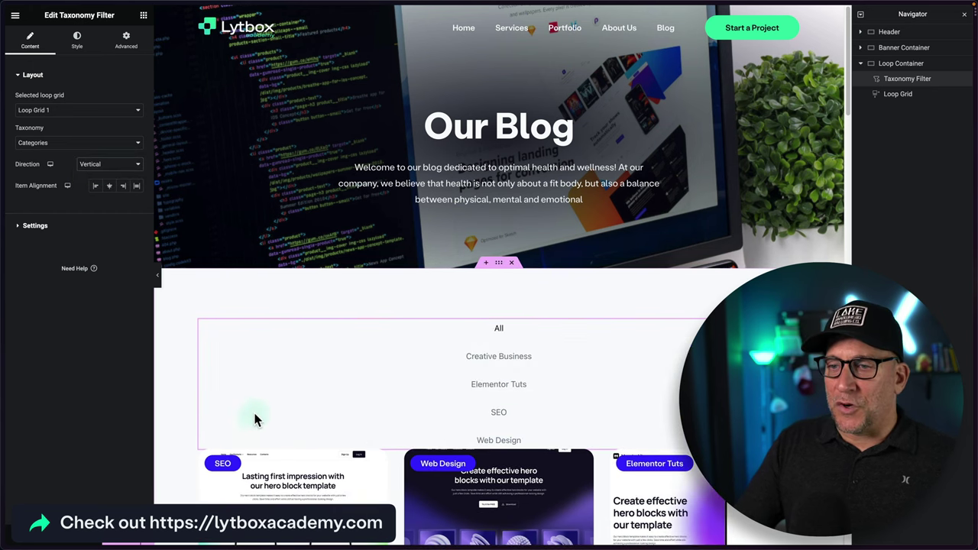
{"action": "scroll", "coordinate": [256, 419], "scroll_direction": "down", "scroll_amount": 5}
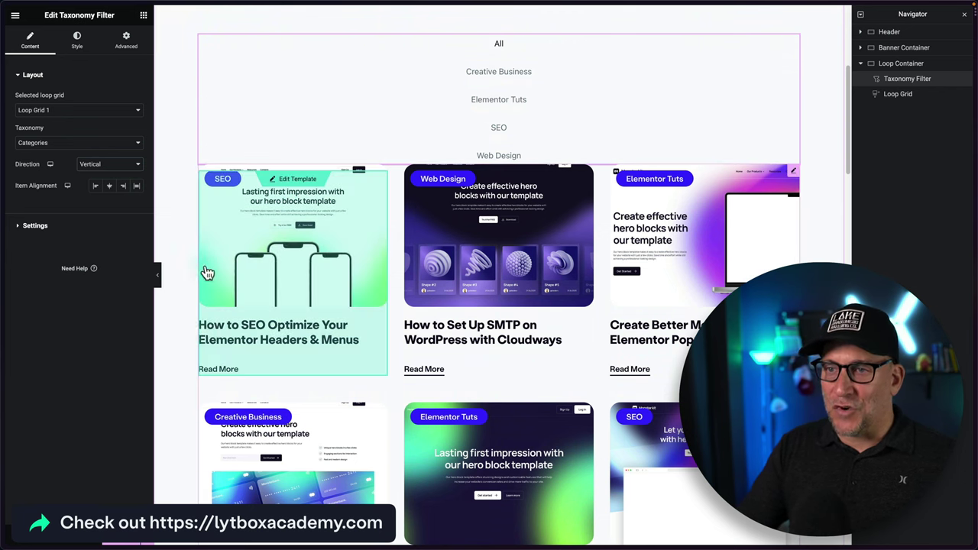
{"action": "left_click", "coordinate": [95, 164]}
{"action": "left_click", "coordinate": [93, 153]}
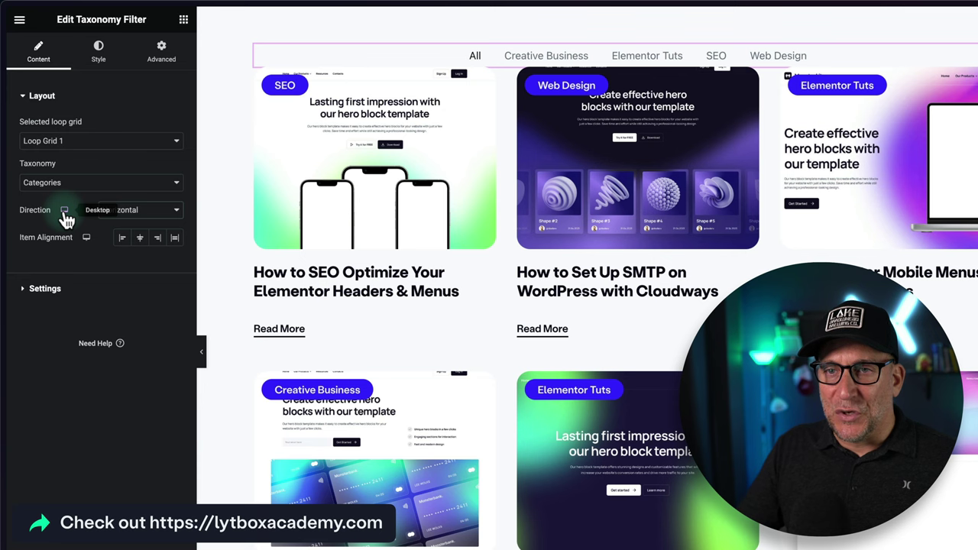
{"action": "left_click", "coordinate": [66, 220]}
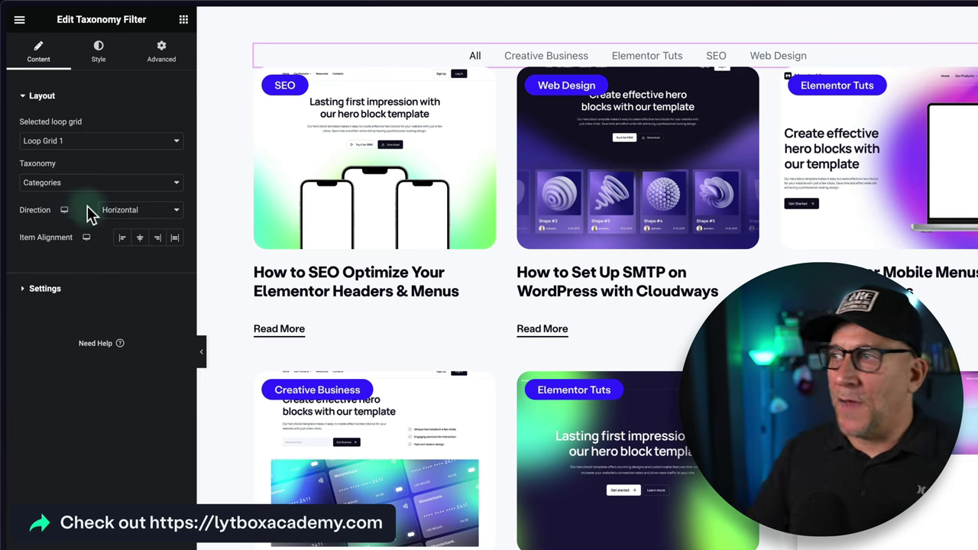
Try the Start item alignment on the filter, followed by the one that stretches the items across the full width
{"action": "scroll", "coordinate": [452, 354], "scroll_direction": "up", "scroll_amount": 3}
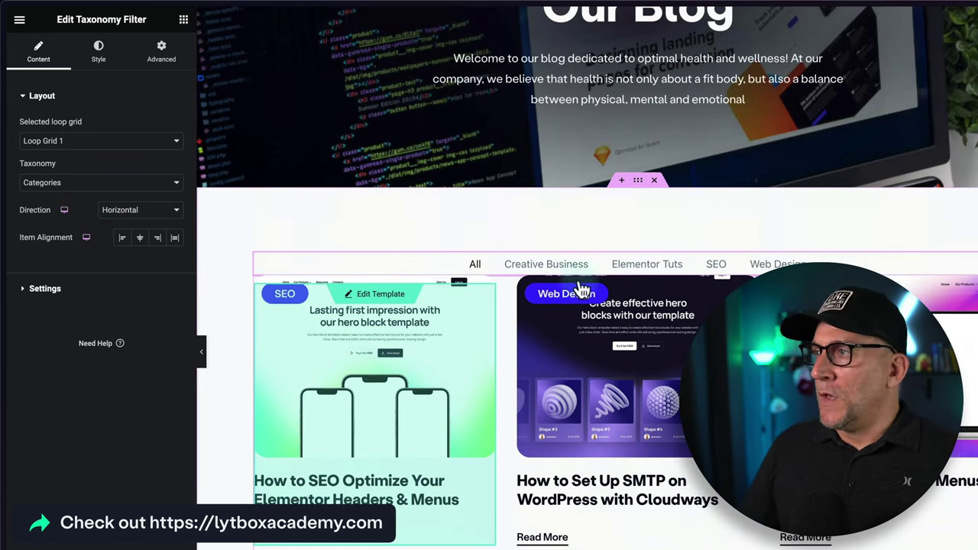
{"action": "left_click", "coordinate": [122, 238]}
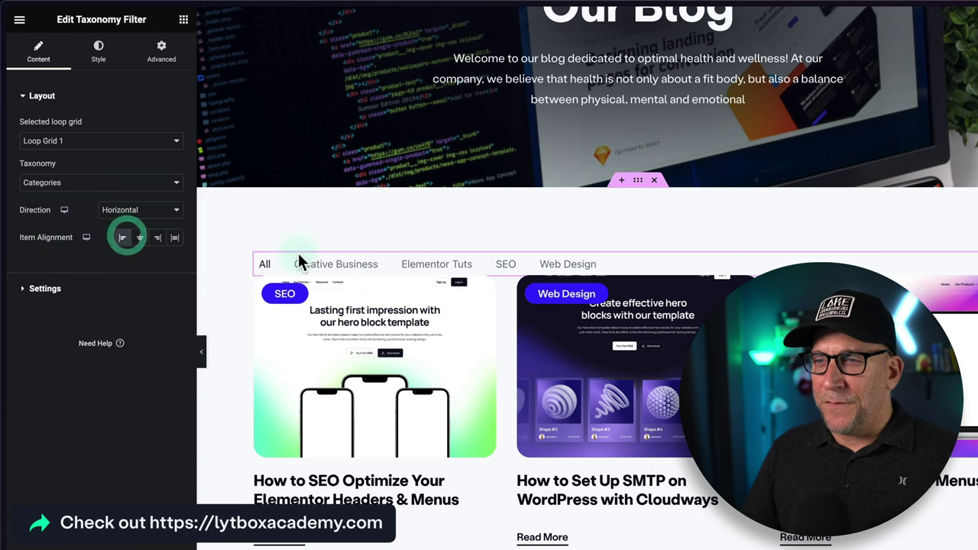
{"action": "left_click", "coordinate": [175, 238]}
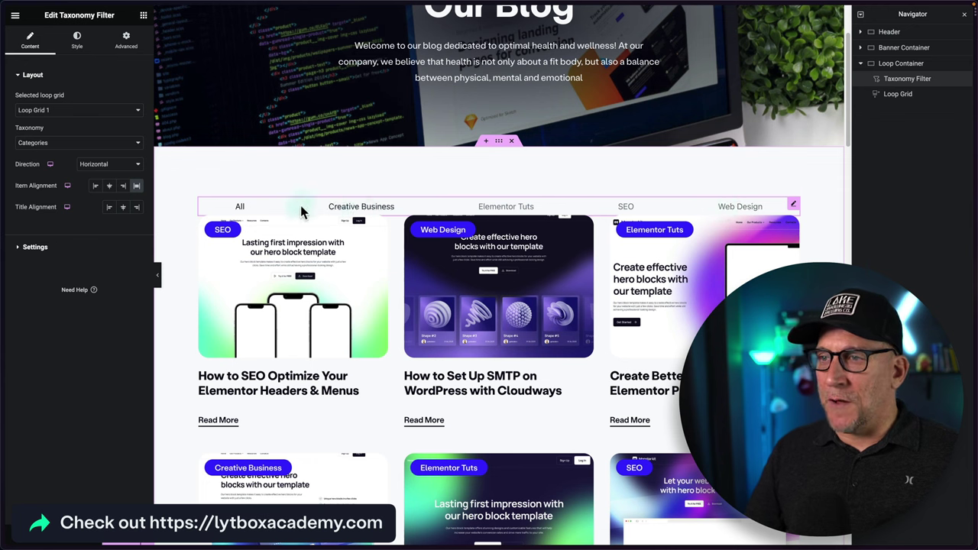
Unlink the taxonomy filter's padding values and set the bottom padding to 40 px
{"action": "left_click", "coordinate": [126, 41]}
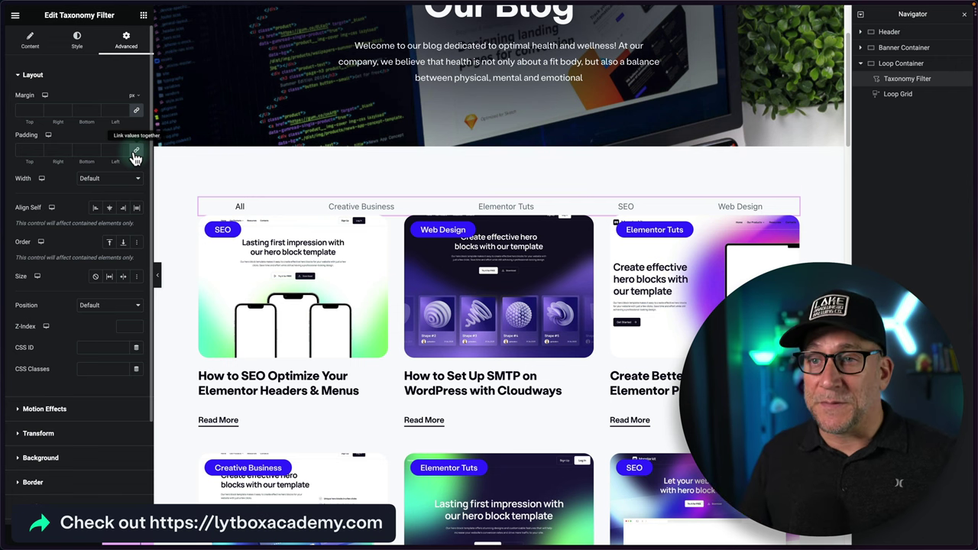
{"action": "left_click", "coordinate": [135, 153]}
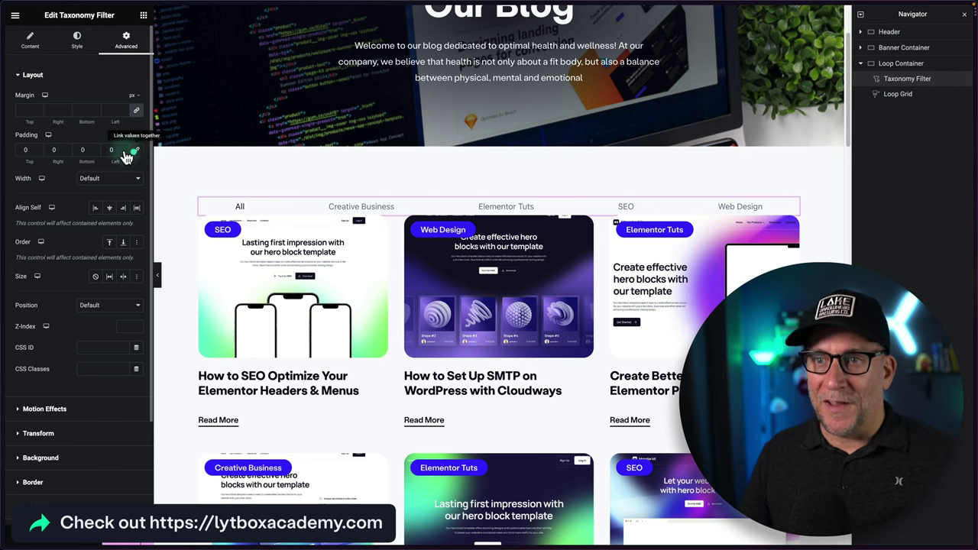
{"action": "left_click", "coordinate": [79, 148]}
{"action": "type", "text": "40"}
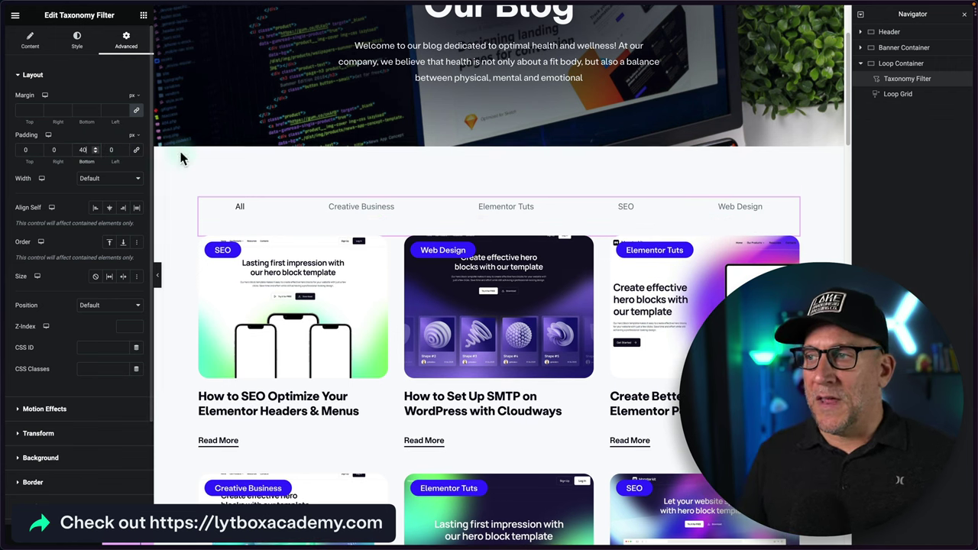
Switch the filter's padding unit to rem and set the bottom padding to 4 rem
{"action": "left_click", "coordinate": [132, 135]}
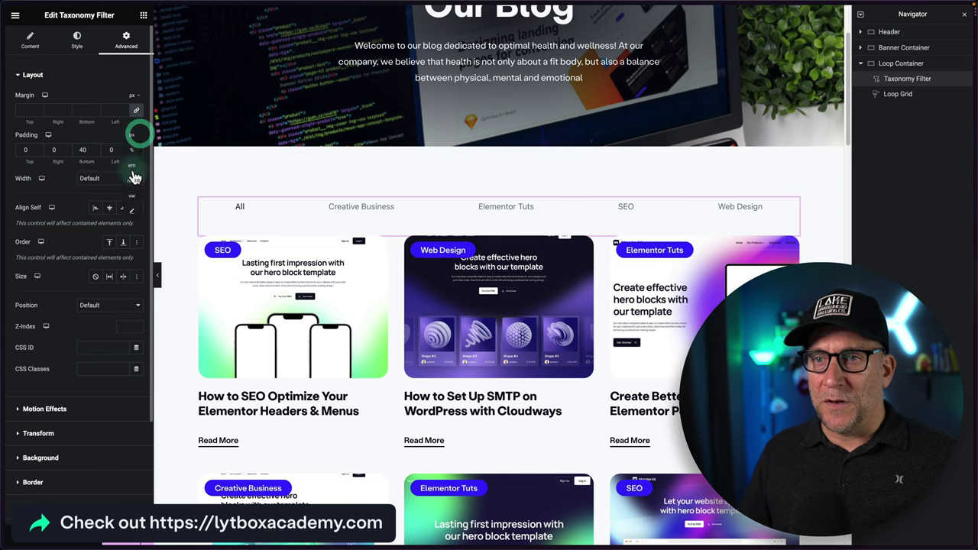
{"action": "left_click", "coordinate": [132, 164]}
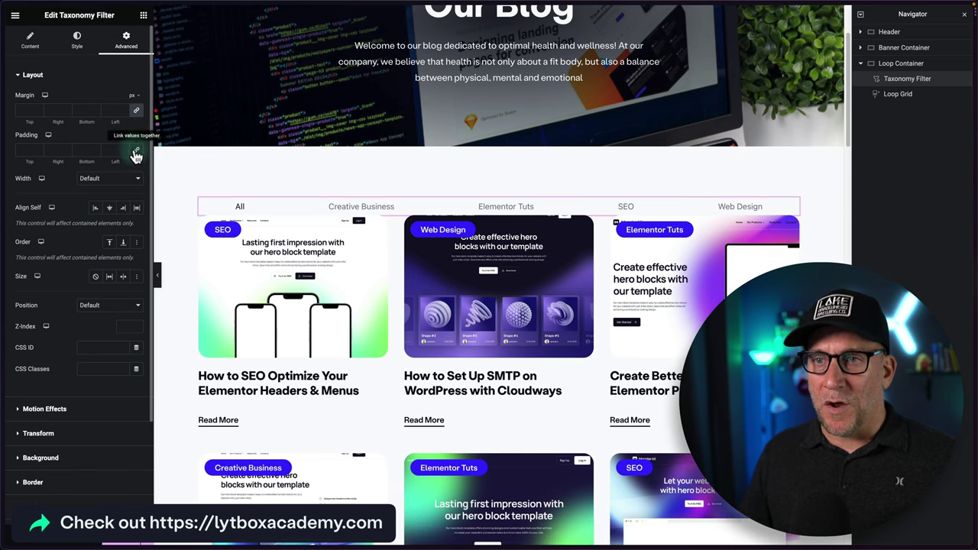
{"action": "left_click", "coordinate": [79, 149]}
{"action": "left_click", "coordinate": [80, 148]}
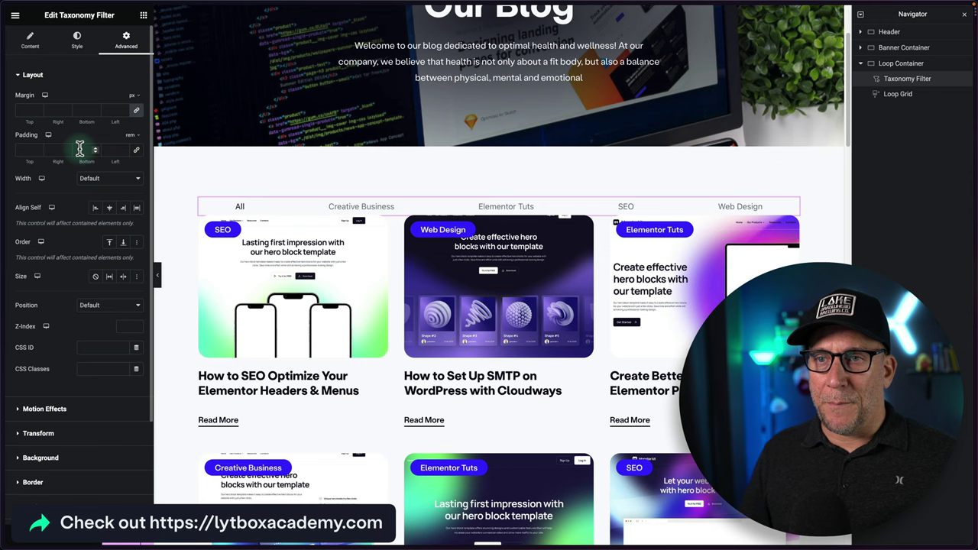
{"action": "type", "text": "2"}
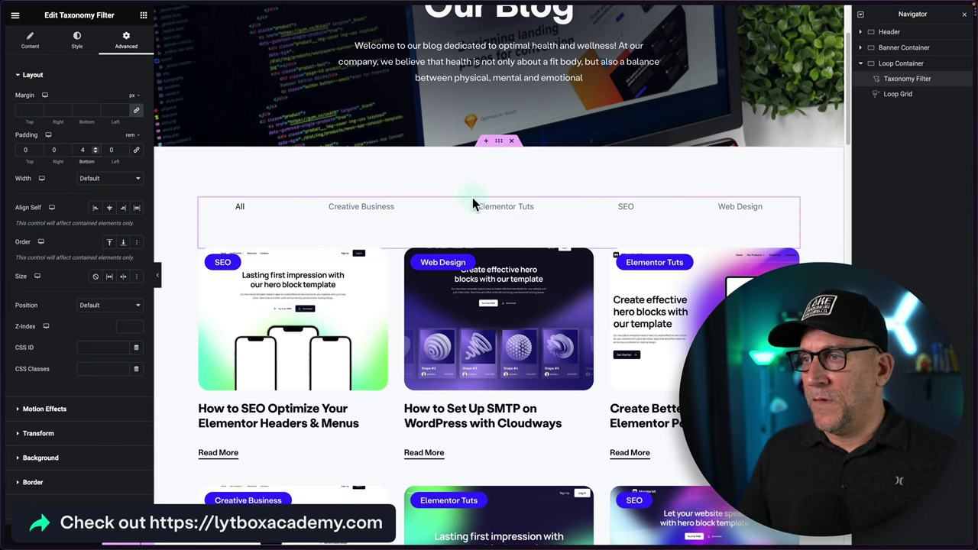
Set the taxonomy filter's item alignment to Start
{"action": "left_click", "coordinate": [29, 39]}
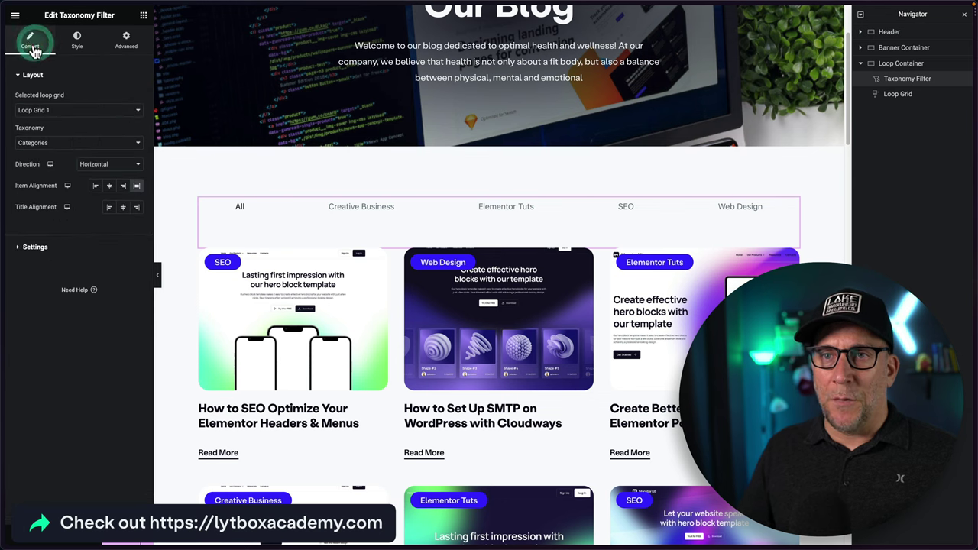
{"action": "left_click", "coordinate": [95, 186]}
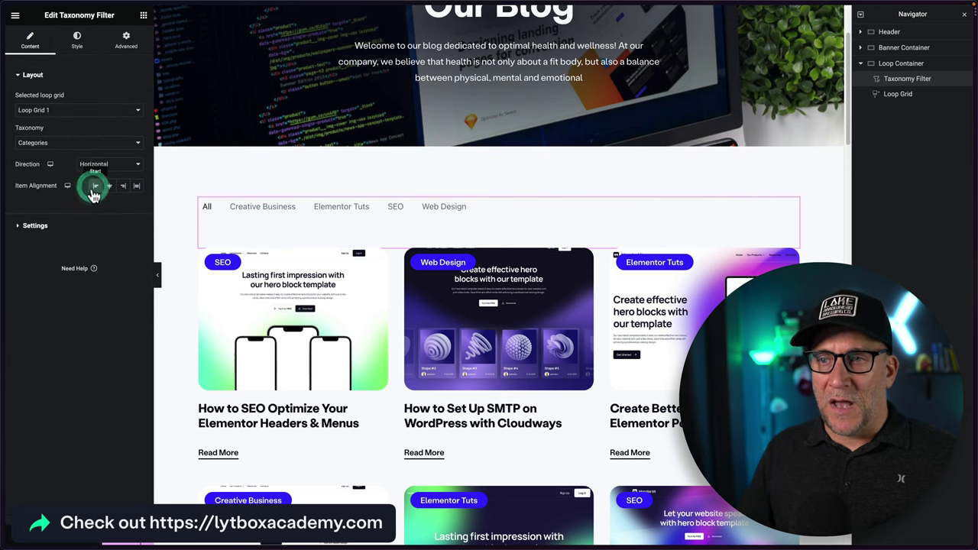
Try showing empty items in the filter's displayed elements, and set them back to Hide
{"action": "left_click", "coordinate": [33, 226]}
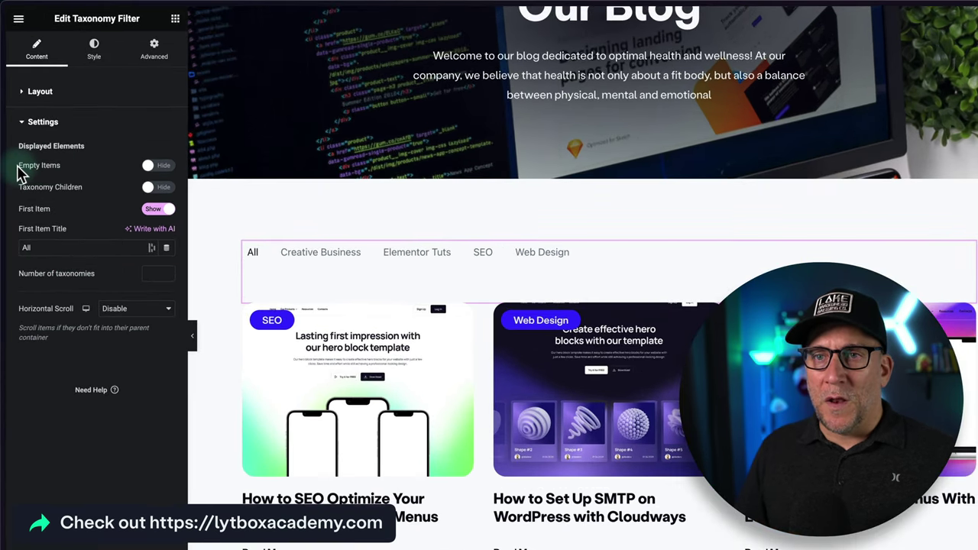
{"action": "left_click_drag", "start_coordinate": [22, 173], "coordinate": [63, 174]}
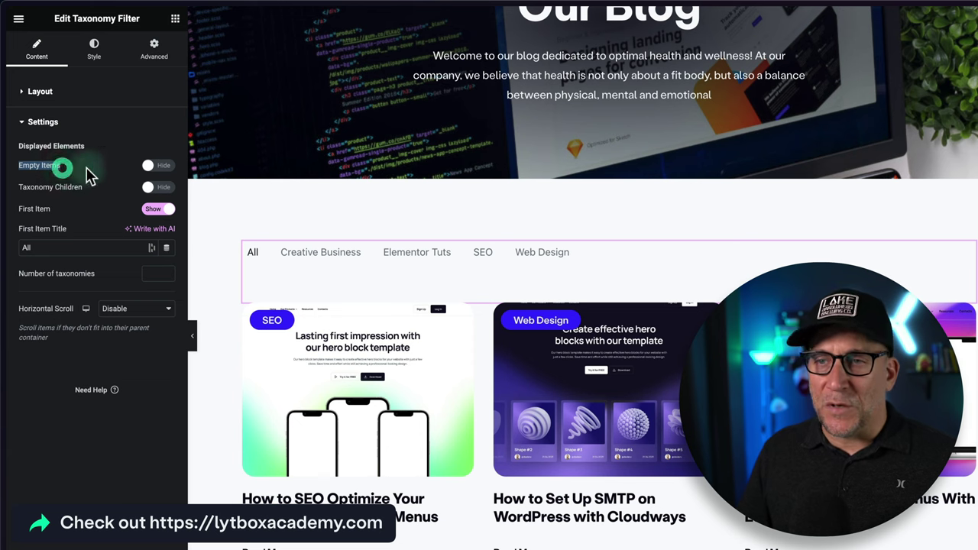
{"action": "left_click", "coordinate": [157, 168]}
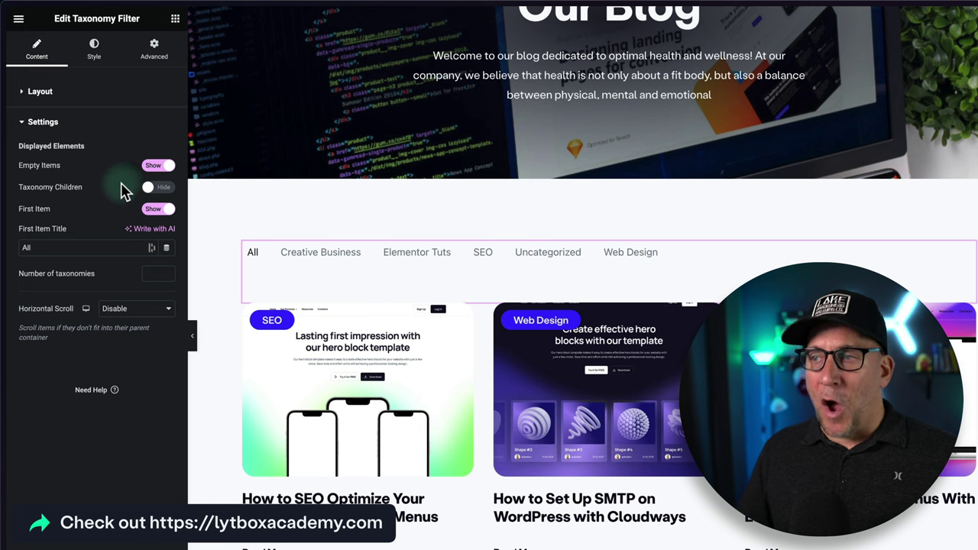
{"action": "left_click", "coordinate": [159, 167]}
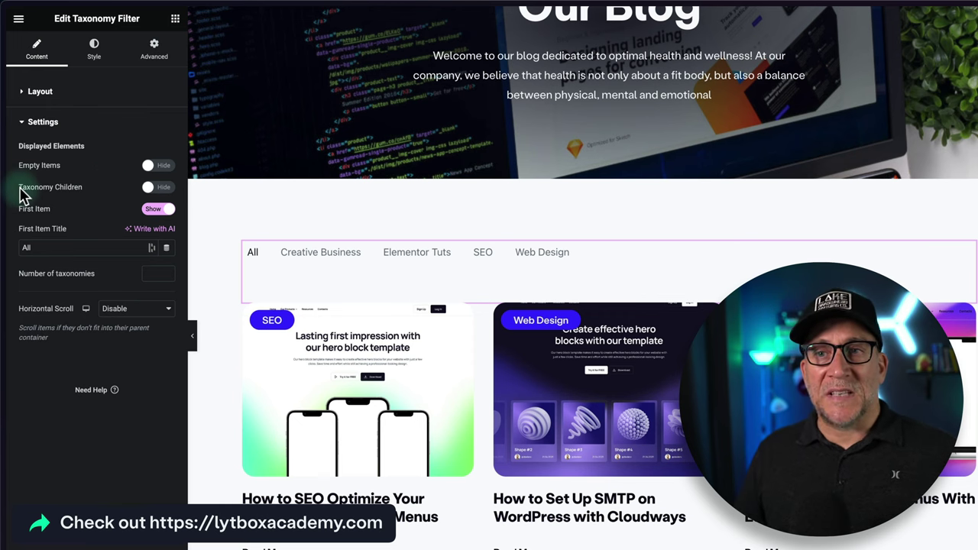
Try hiding the filter's first item, and set it back to Show
{"action": "left_click_drag", "start_coordinate": [21, 189], "coordinate": [82, 192]}
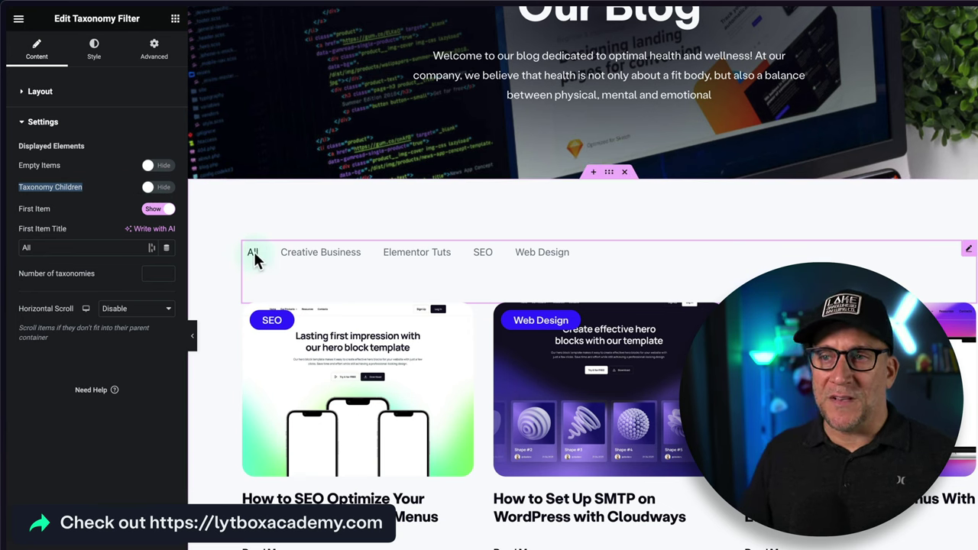
{"action": "left_click", "coordinate": [157, 211]}
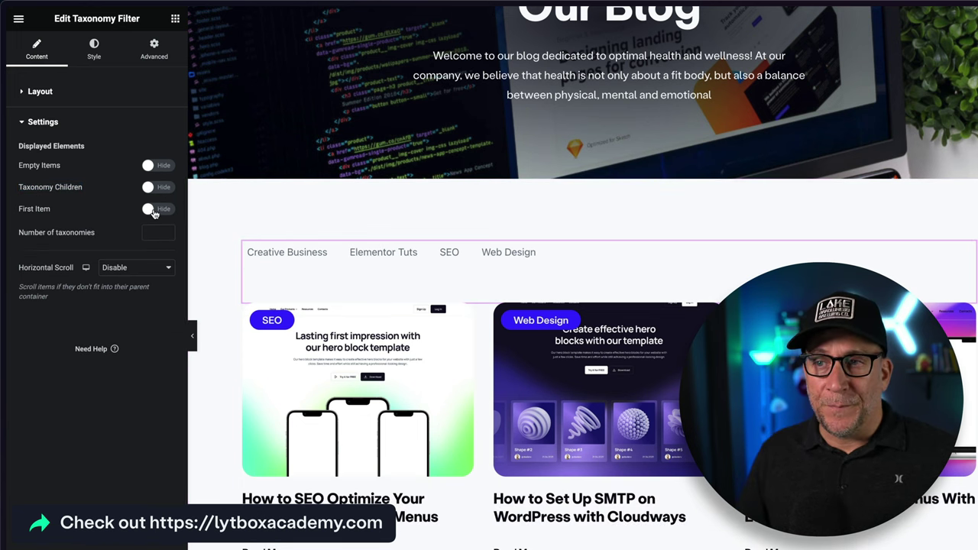
{"action": "left_click", "coordinate": [153, 211]}
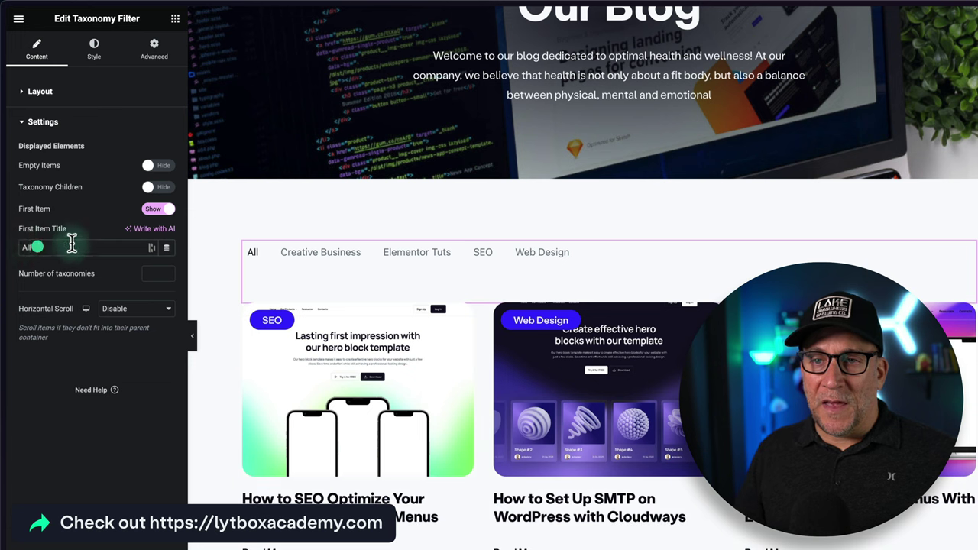
Change the title of the filter's first item to "All Posts"
{"action": "left_click", "coordinate": [85, 244]}
{"action": "type", "text": "Po"}
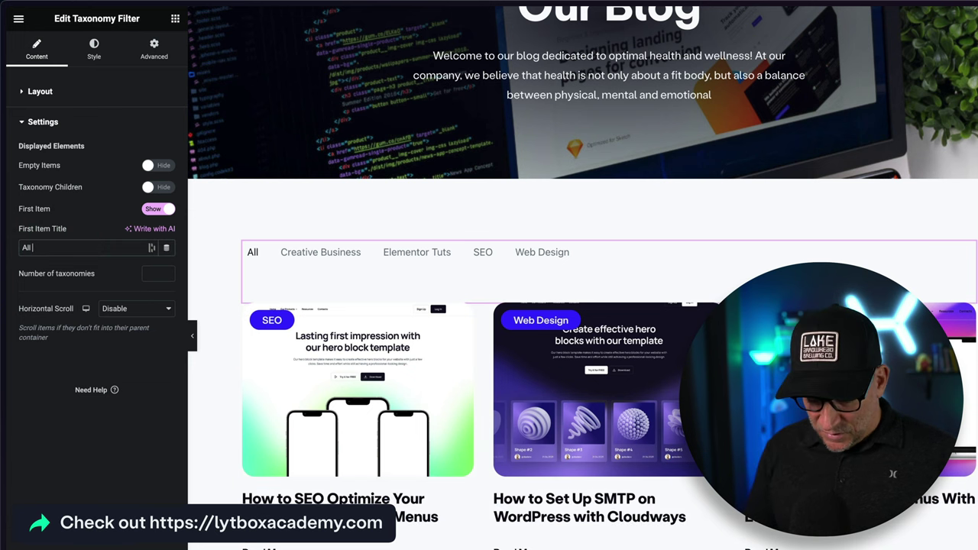
{"action": "type", "text": "sts"}
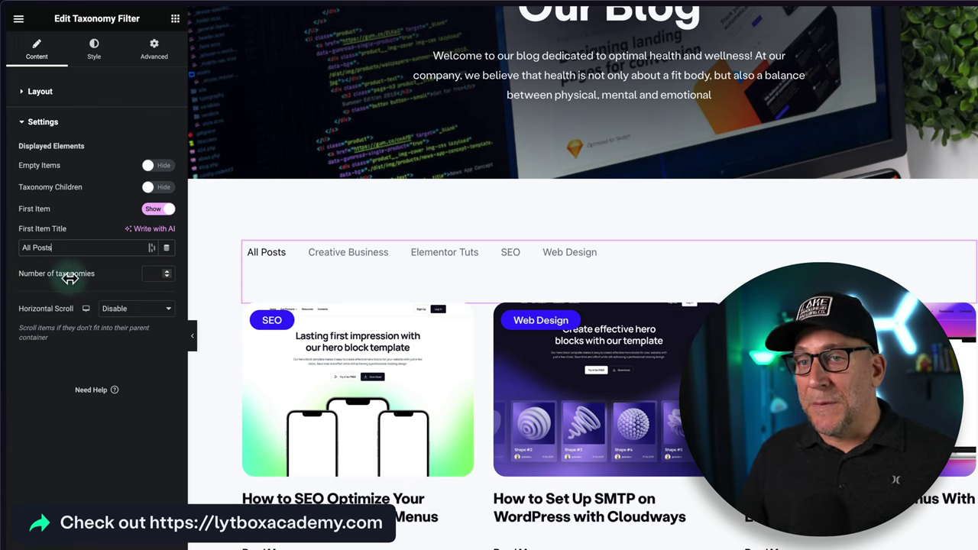
Try limiting the number of taxonomies shown in the filter, starting at 5 and lowering it by two
{"action": "left_click", "coordinate": [147, 275]}
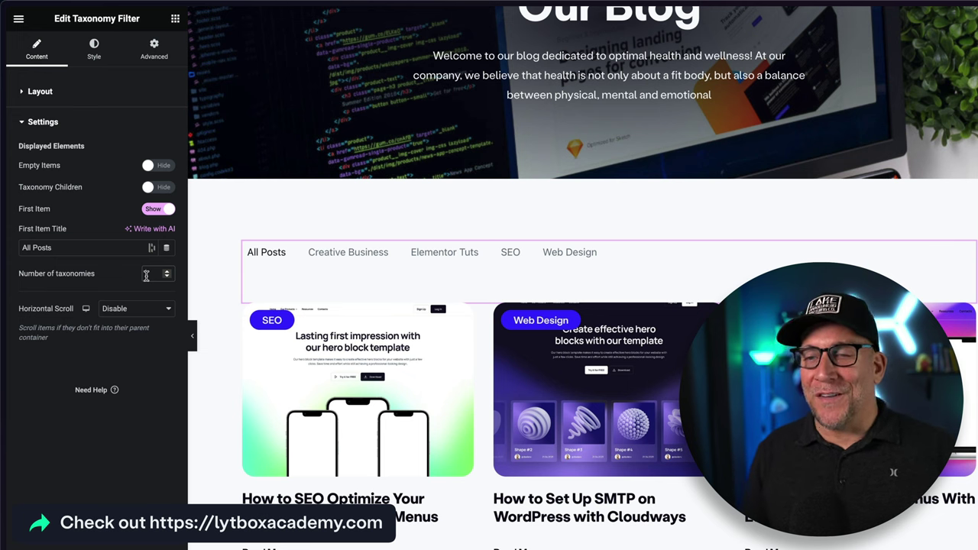
{"action": "type", "text": "5"}
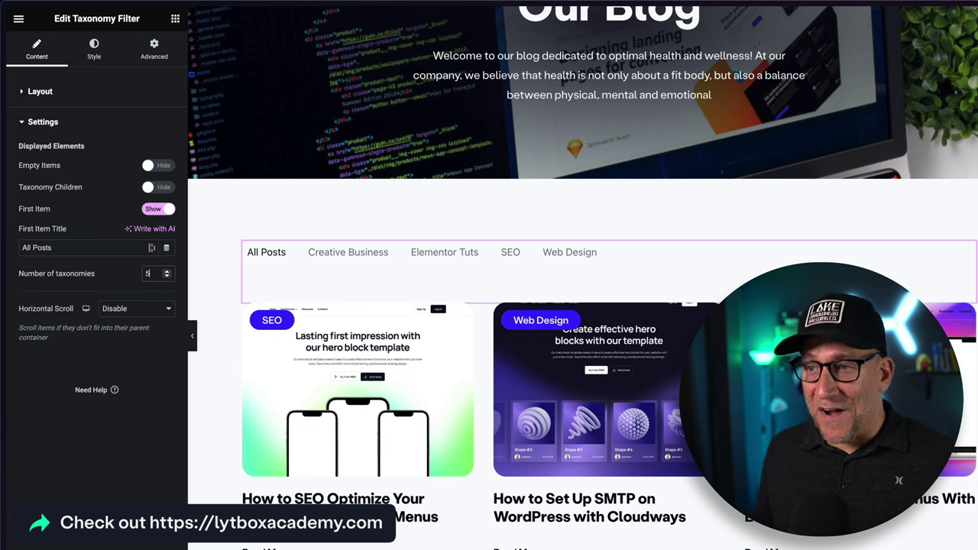
{"action": "left_click", "coordinate": [167, 277]}
{"action": "left_click", "coordinate": [167, 277]}
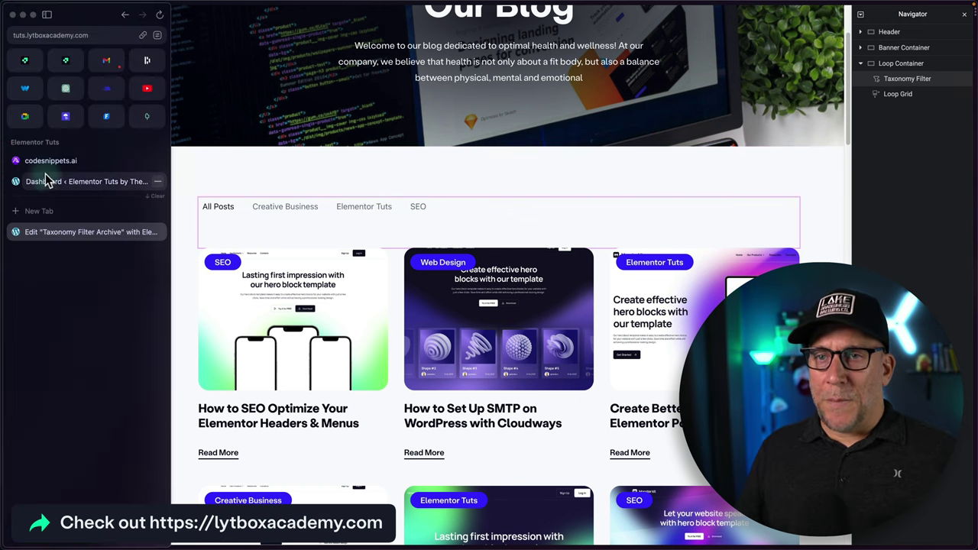
Switch to the WordPress dashboard and view the list of post categories
{"action": "left_click", "coordinate": [46, 181]}
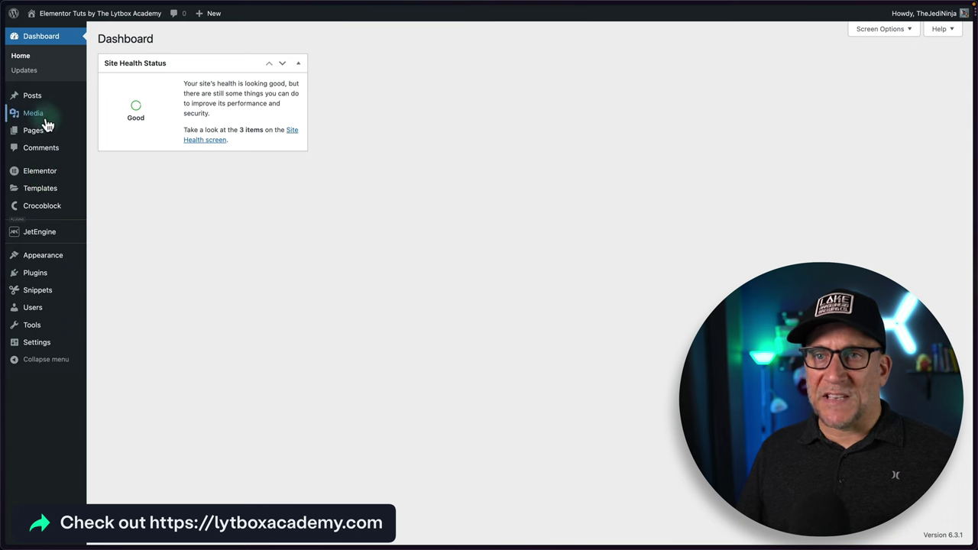
{"action": "mouse_move", "coordinate": [37, 100]}
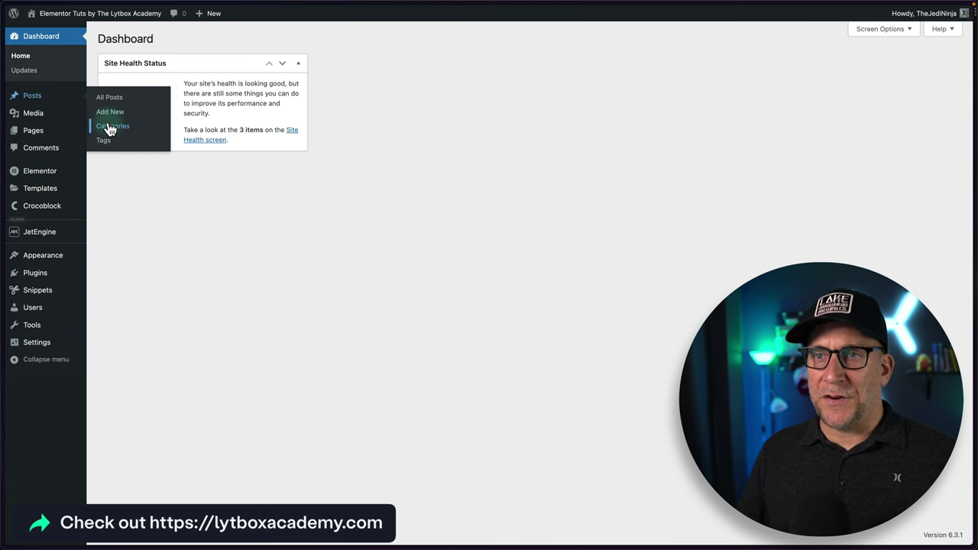
{"action": "left_click", "coordinate": [110, 128]}
{"action": "mouse_move", "coordinate": [451, 126]}
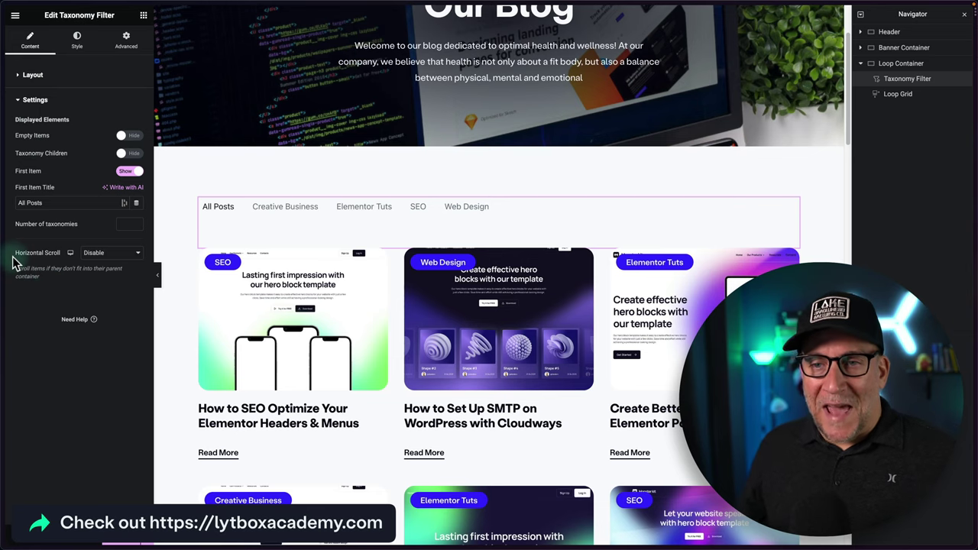
Return to the taxonomy filter settings in Elementor and enable horizontal scroll
{"action": "left_click_drag", "start_coordinate": [13, 258], "coordinate": [58, 257]}
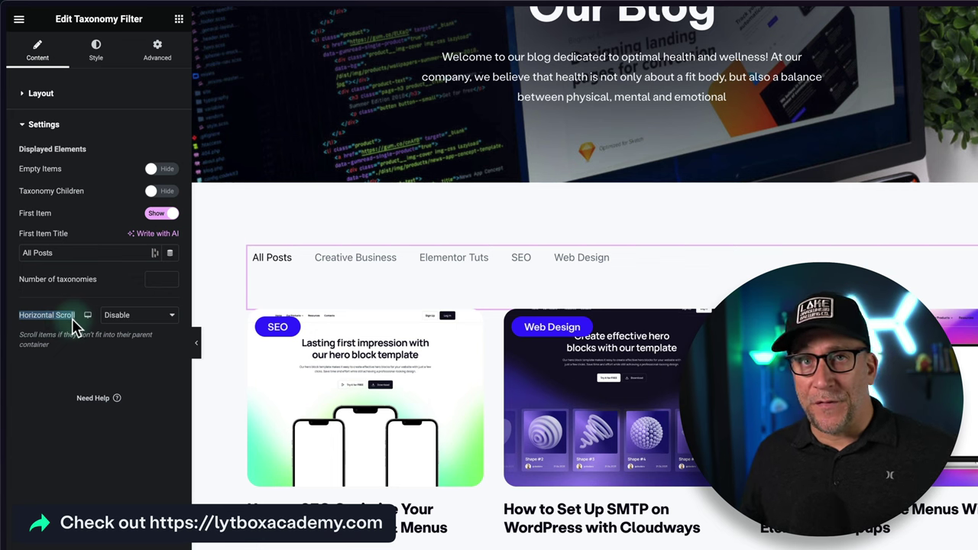
{"action": "left_click", "coordinate": [127, 337]}
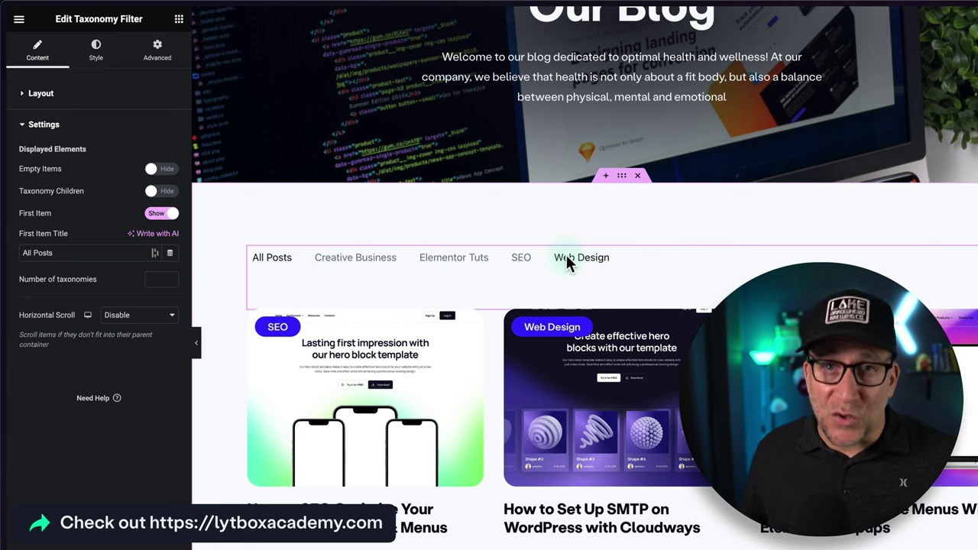
{"action": "left_click", "coordinate": [115, 317]}
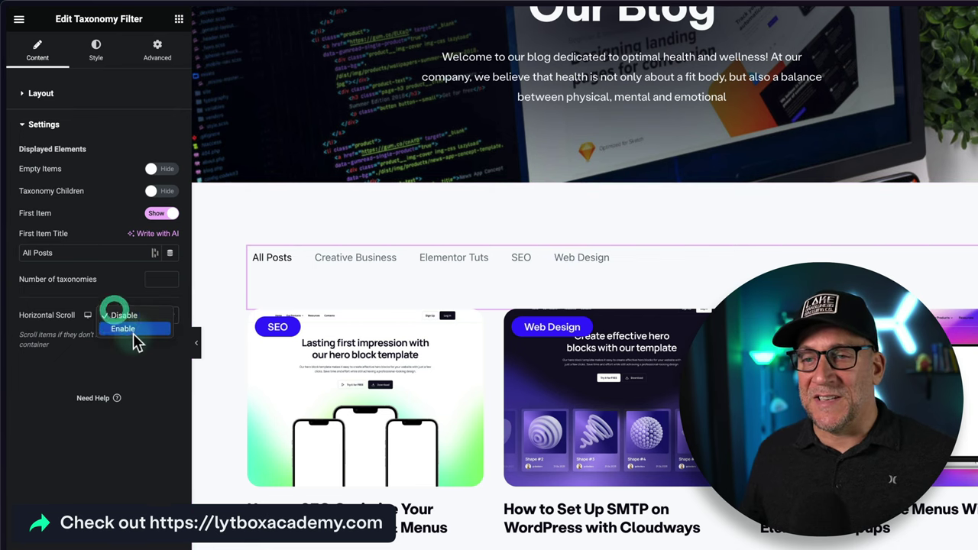
{"action": "left_click", "coordinate": [133, 329]}
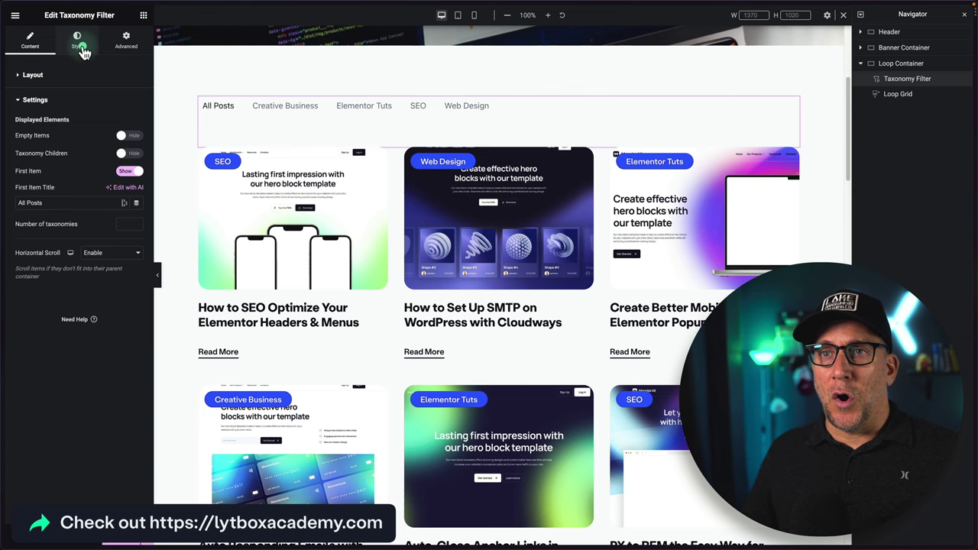
Set the filter items' padding to 0 px on all sides and the space between items to 40
{"action": "left_click", "coordinate": [85, 47]}
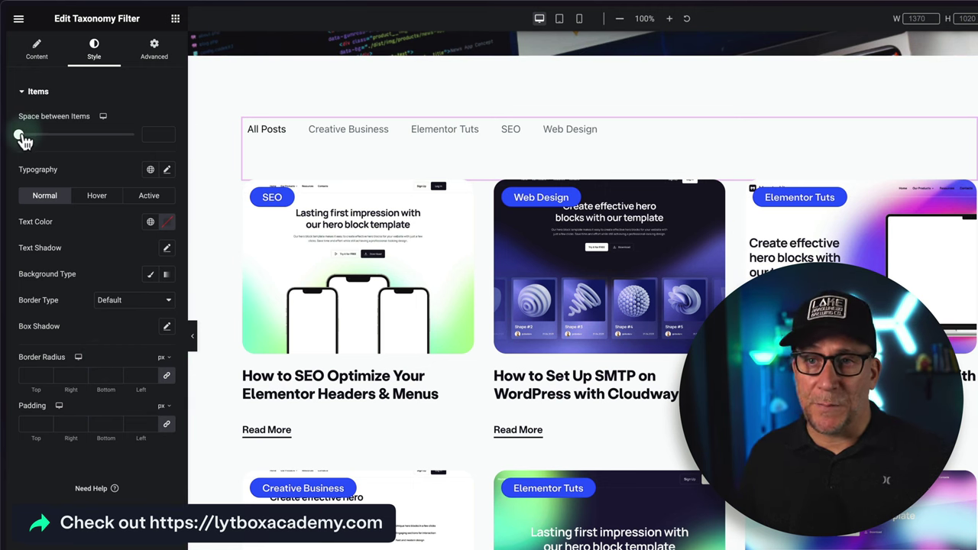
{"action": "left_click_drag", "start_coordinate": [21, 138], "coordinate": [10, 131]}
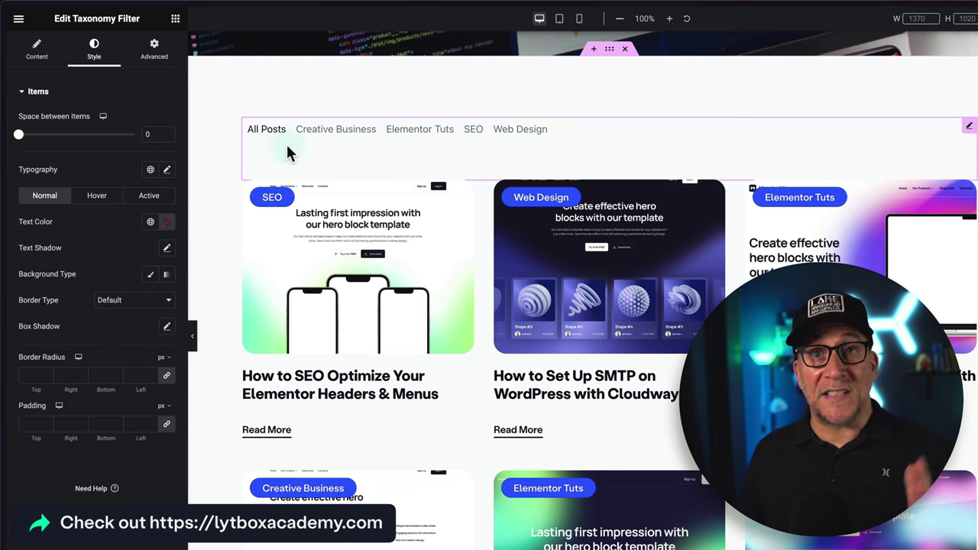
{"action": "left_click", "coordinate": [46, 424]}
{"action": "type", "text": "0"}
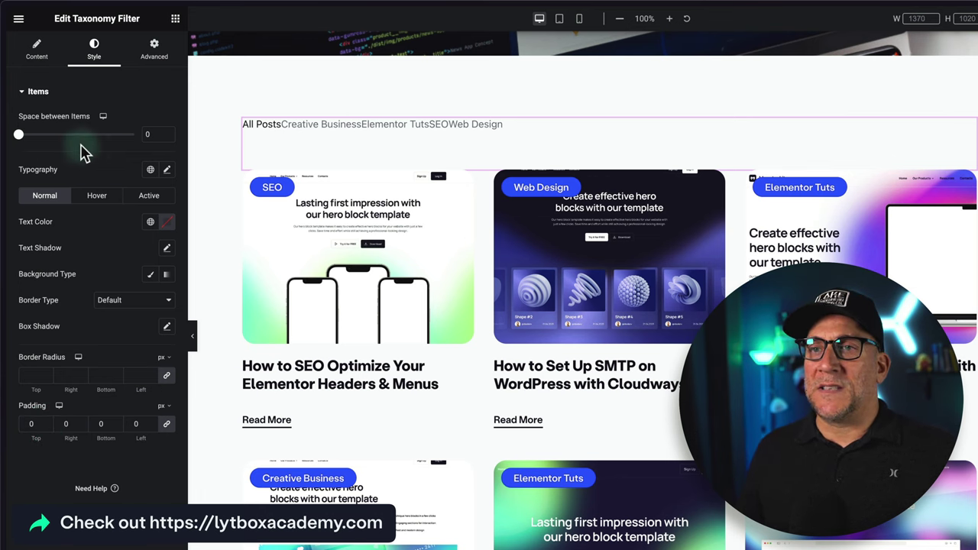
{"action": "left_click_drag", "start_coordinate": [21, 141], "coordinate": [44, 142]}
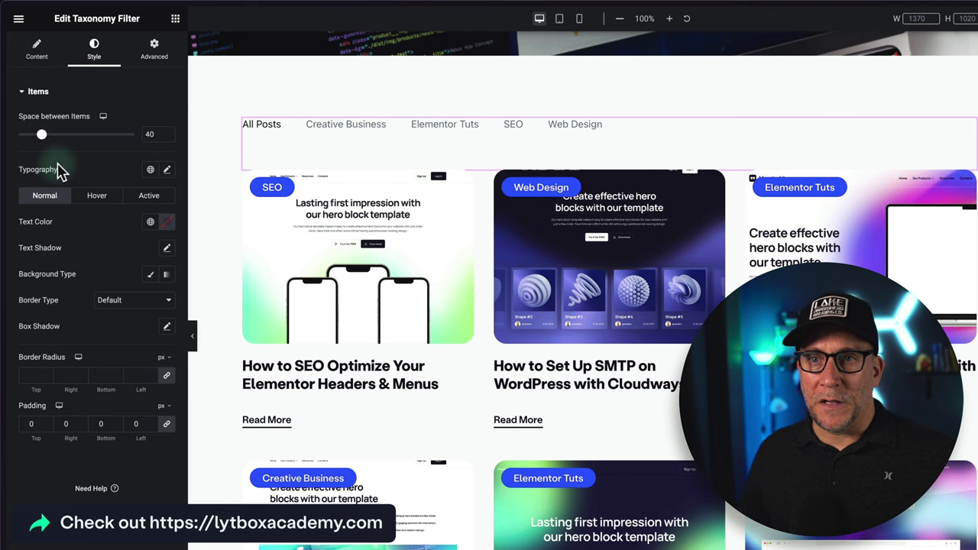
Apply the Button Text global font to the filter items and set their normal text color to Black #1
{"action": "left_click", "coordinate": [150, 169]}
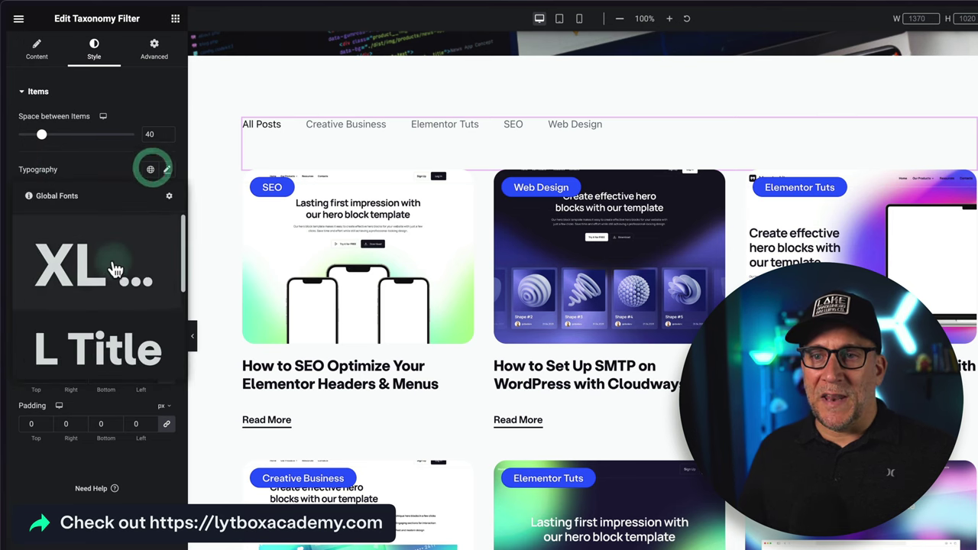
{"action": "scroll", "coordinate": [113, 265], "scroll_direction": "down", "scroll_amount": 5}
{"action": "scroll", "coordinate": [83, 279], "scroll_direction": "up", "scroll_amount": 1}
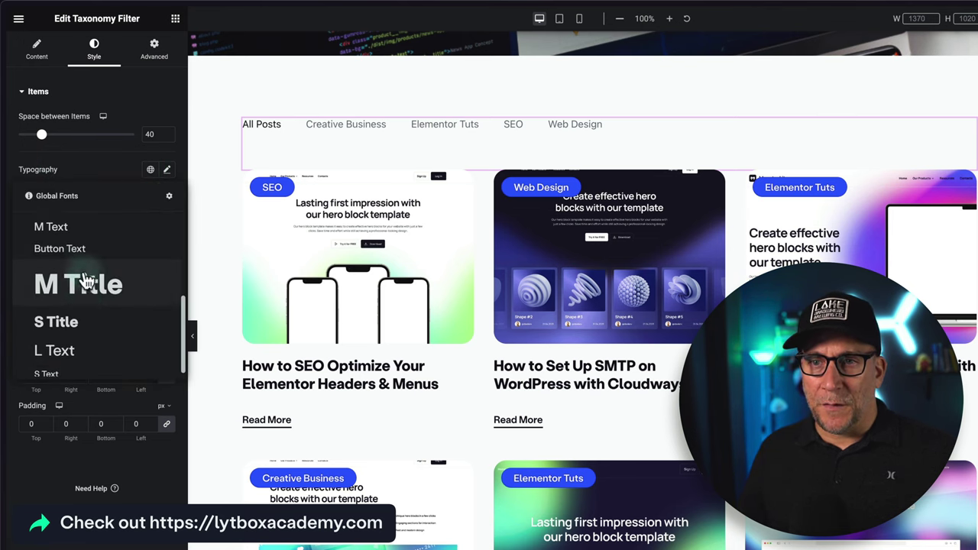
{"action": "left_click", "coordinate": [82, 259]}
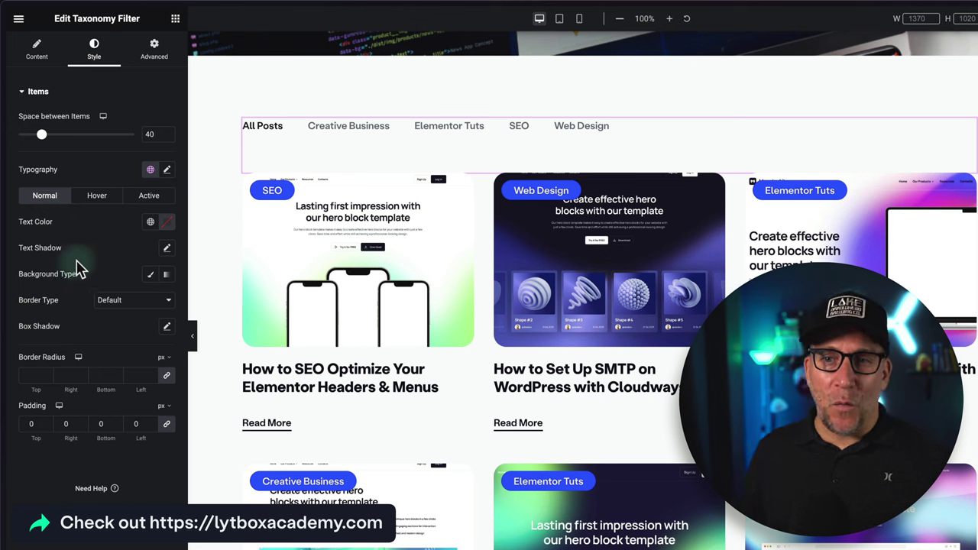
{"action": "left_click", "coordinate": [150, 222]}
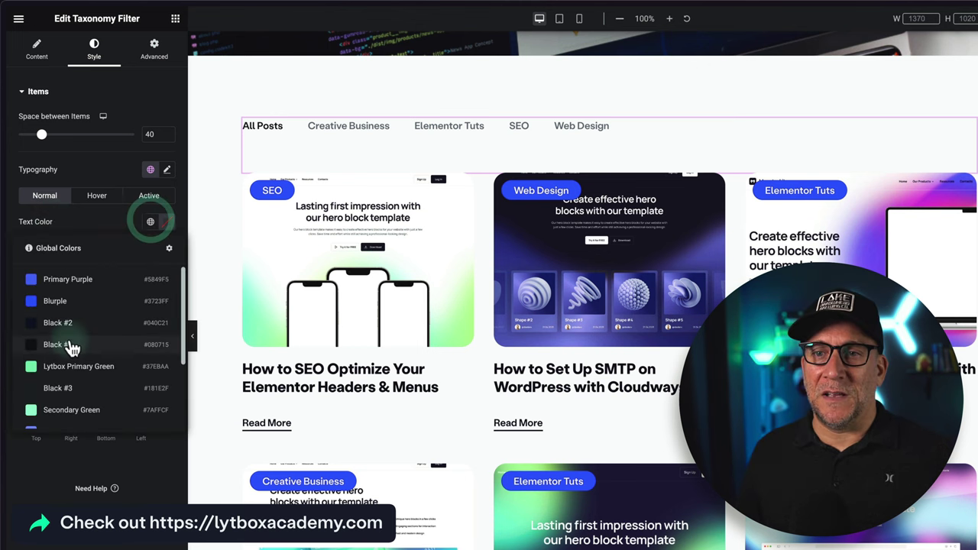
{"action": "left_click", "coordinate": [70, 345]}
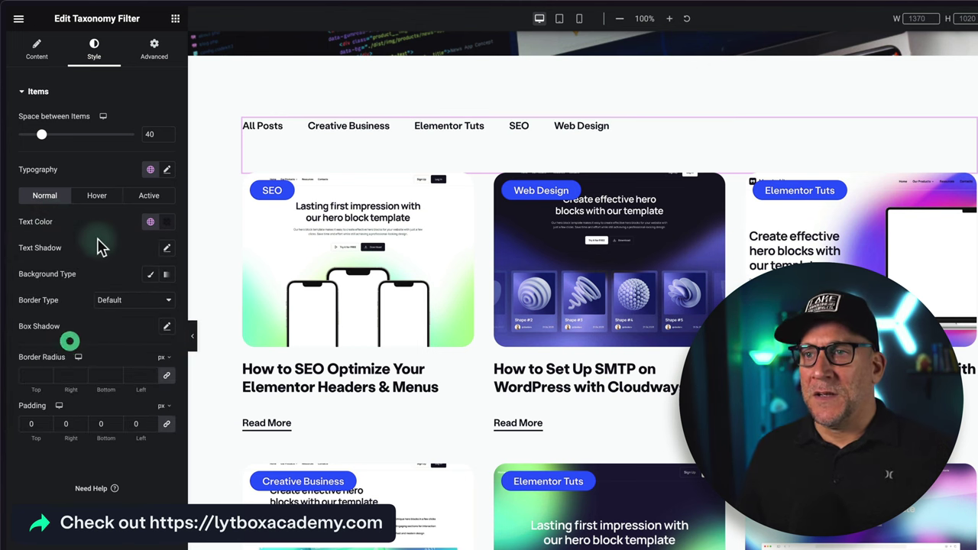
Set the filter items' text color to the global color Blurple for both the hover and active states
{"action": "left_click", "coordinate": [97, 196]}
{"action": "left_click", "coordinate": [151, 222]}
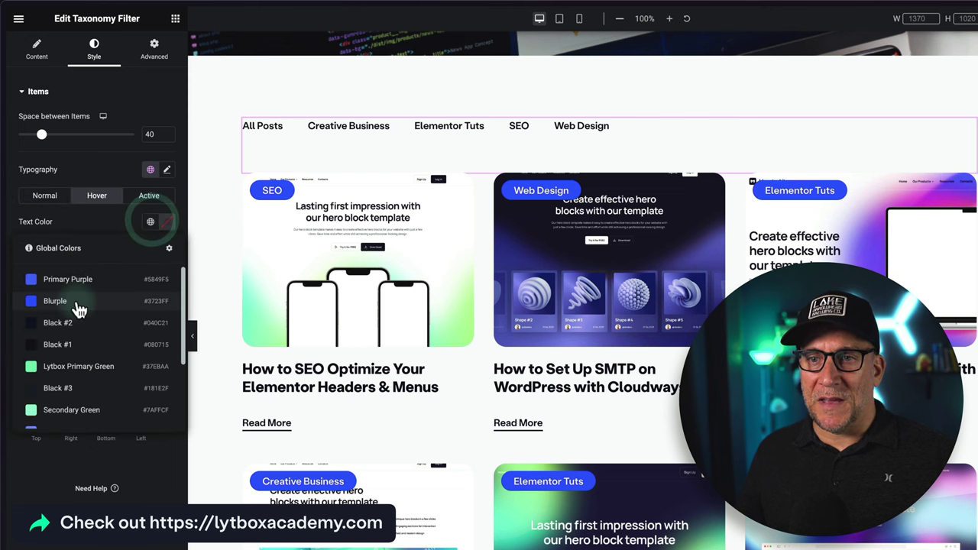
{"action": "left_click", "coordinate": [77, 299]}
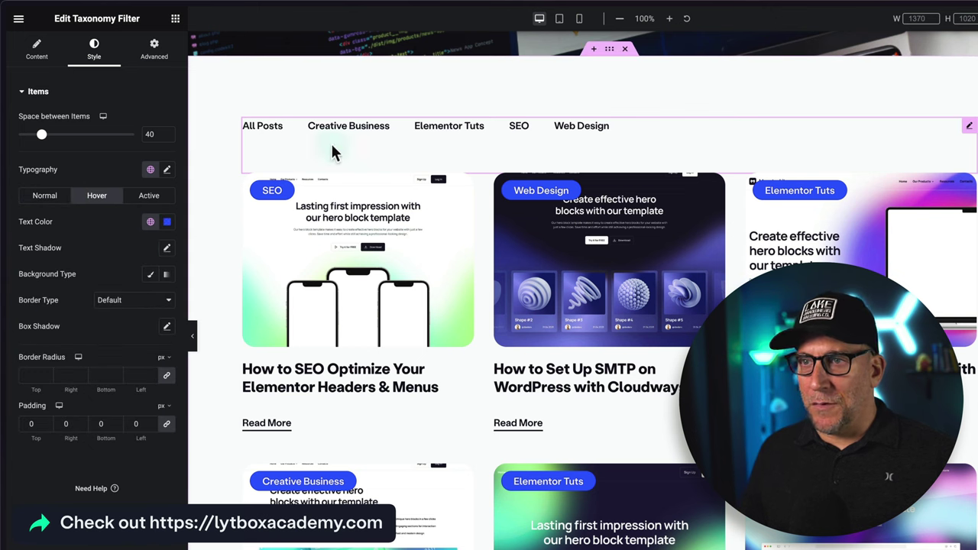
{"action": "left_click", "coordinate": [149, 196]}
{"action": "left_click", "coordinate": [151, 222]}
{"action": "left_click", "coordinate": [68, 304]}
Switch between the filter's categories in the preview to check the hover and active text colors, ending on All Posts
{"action": "left_click", "coordinate": [334, 126]}
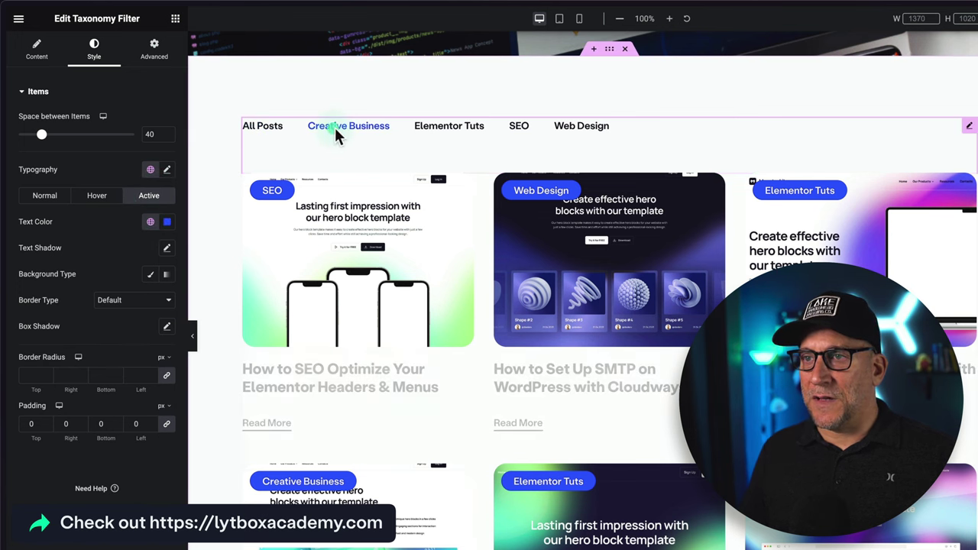
{"action": "left_click", "coordinate": [422, 126]}
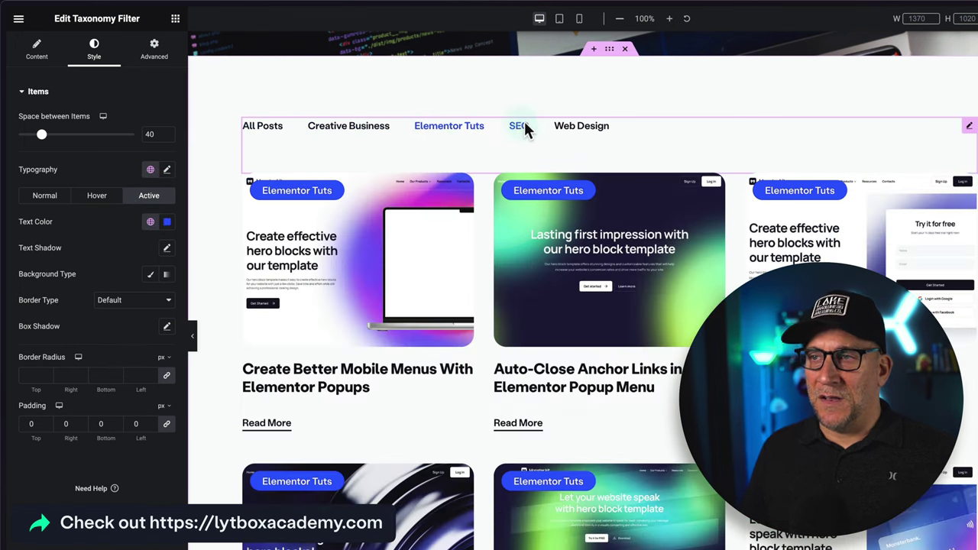
{"action": "left_click", "coordinate": [566, 126]}
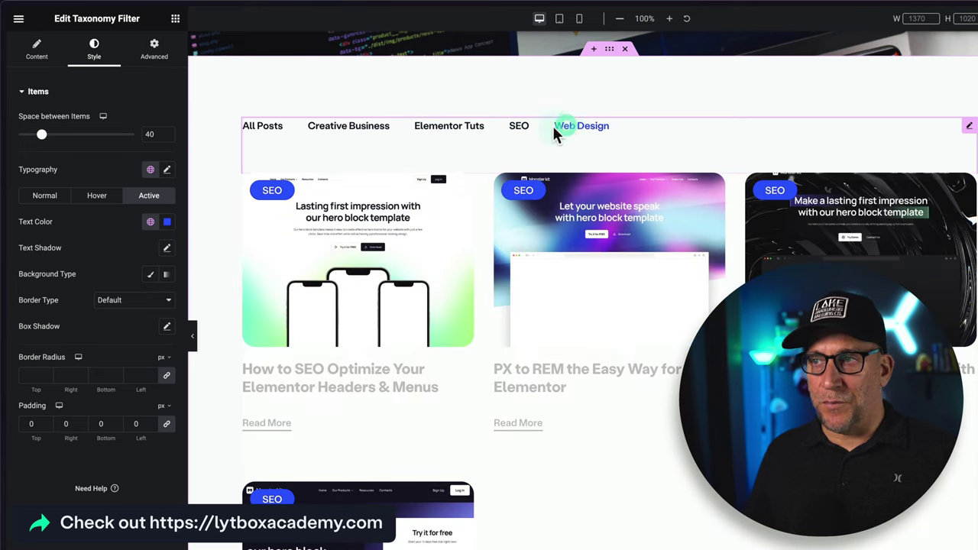
{"action": "left_click", "coordinate": [427, 128]}
{"action": "left_click", "coordinate": [376, 130]}
{"action": "left_click", "coordinate": [262, 126]}
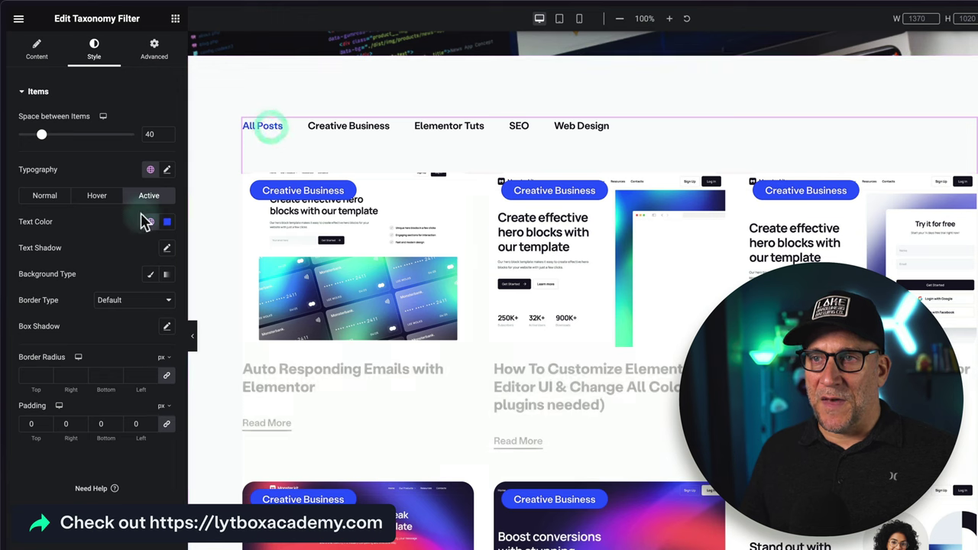
Give active filter items a solid border in Blurple, 2 px wide on the bottom side only
{"action": "left_click", "coordinate": [44, 195]}
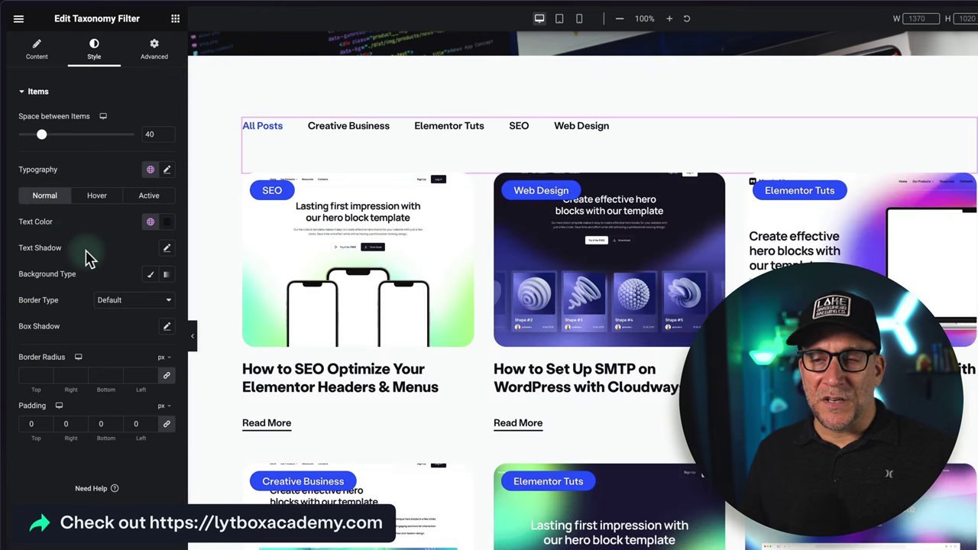
{"action": "left_click", "coordinate": [145, 201]}
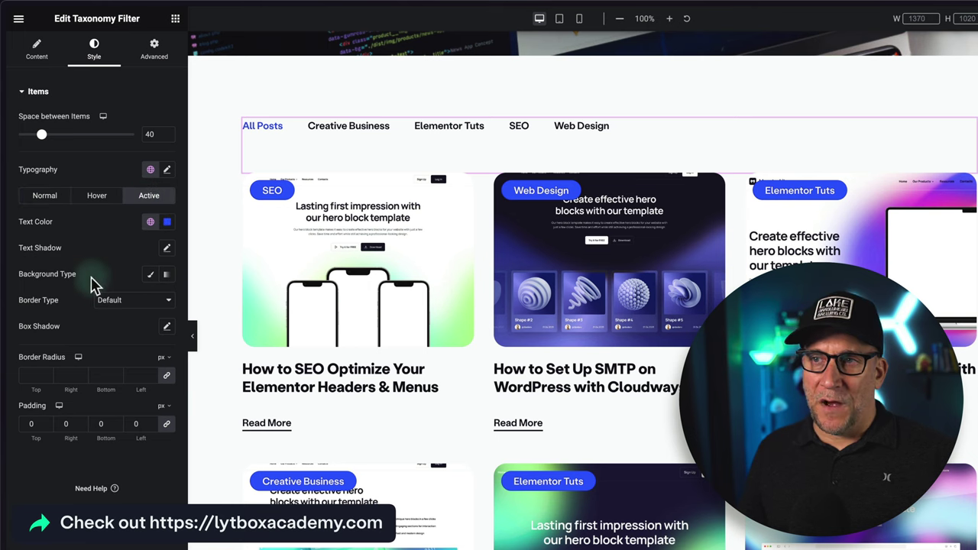
{"action": "left_click", "coordinate": [115, 300]}
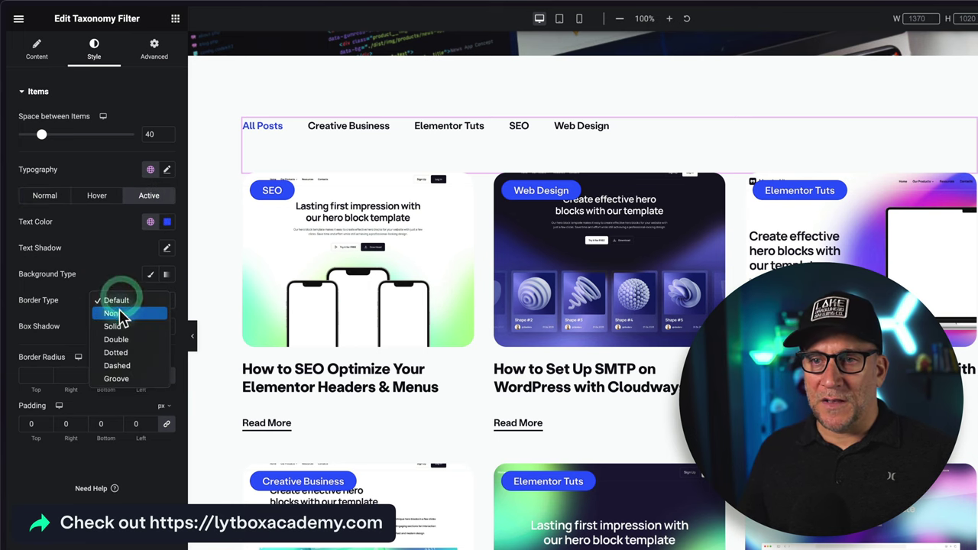
{"action": "left_click", "coordinate": [118, 324]}
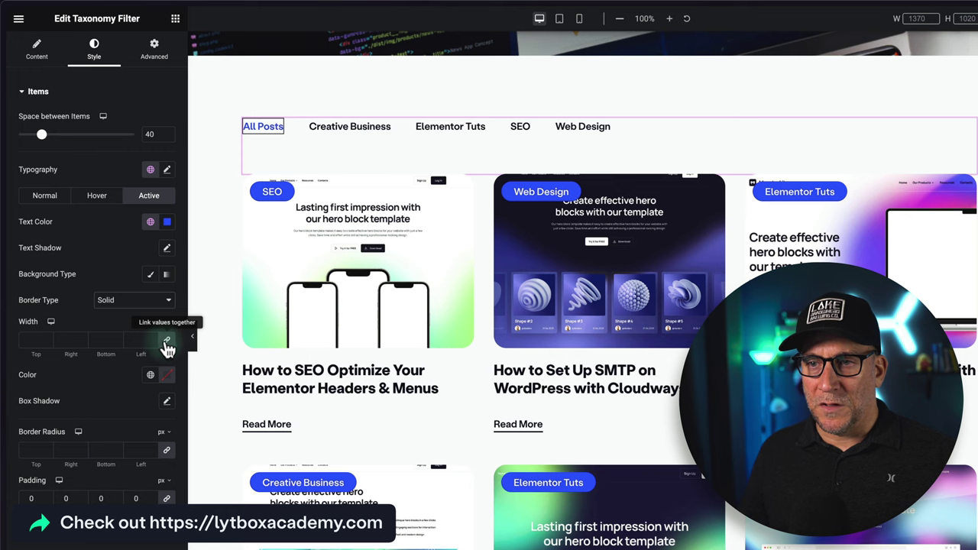
{"action": "left_click", "coordinate": [166, 340]}
{"action": "left_click", "coordinate": [115, 339]}
{"action": "type", "text": "2"}
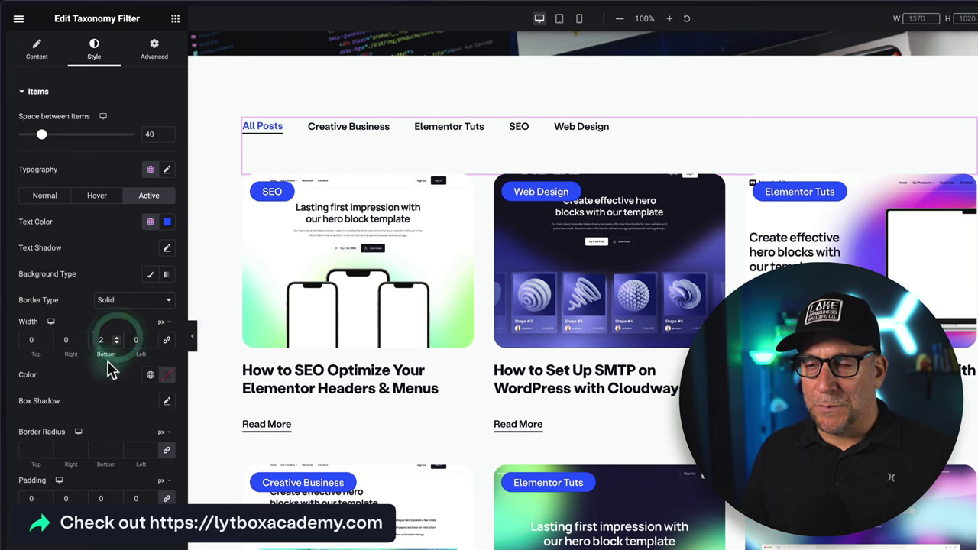
{"action": "left_click", "coordinate": [150, 374]}
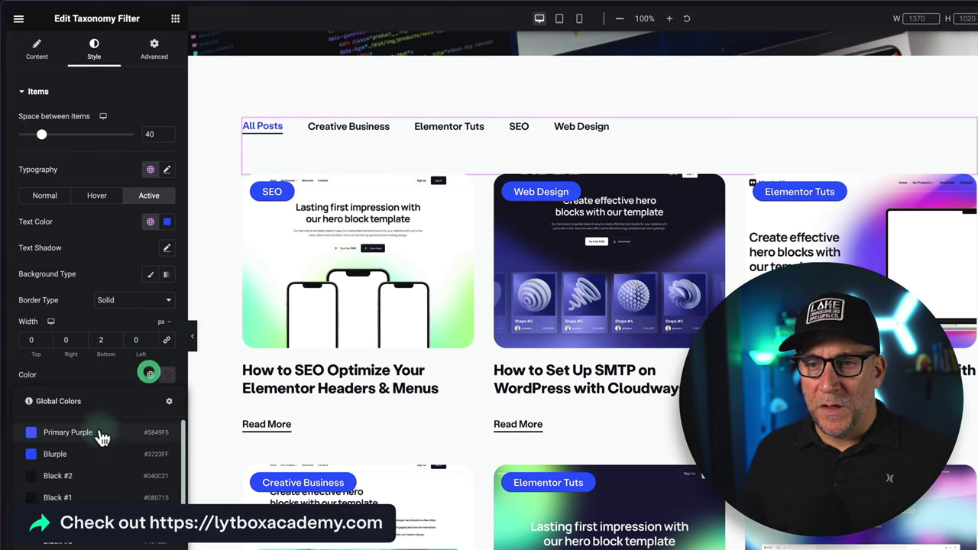
{"action": "left_click", "coordinate": [80, 453]}
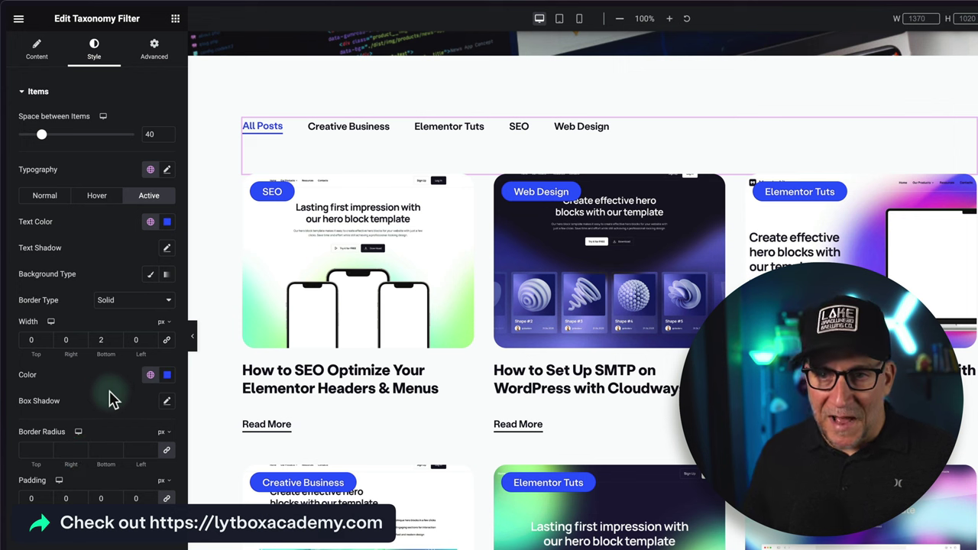
Cycle through the filter's categories in the preview to check the underline on the active item
{"action": "left_click", "coordinate": [350, 127]}
{"action": "left_click", "coordinate": [436, 127]}
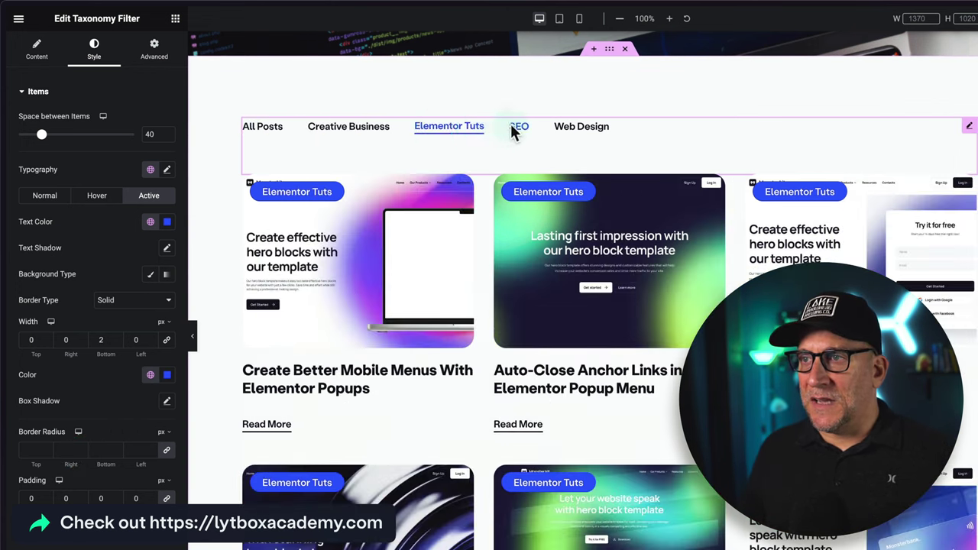
{"action": "left_click", "coordinate": [511, 126]}
{"action": "left_click", "coordinate": [574, 128]}
{"action": "left_click", "coordinate": [514, 132]}
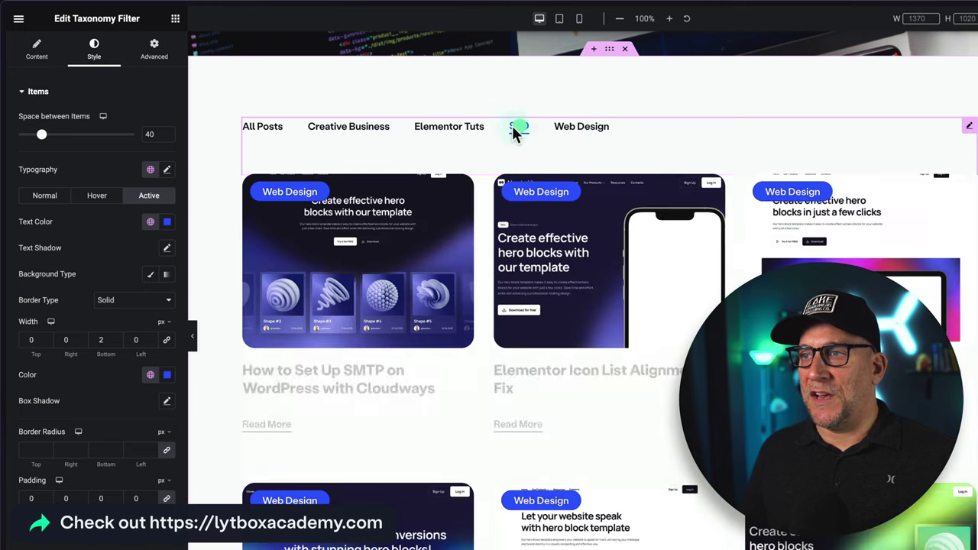
{"action": "left_click", "coordinate": [453, 127]}
{"action": "left_click", "coordinate": [353, 128]}
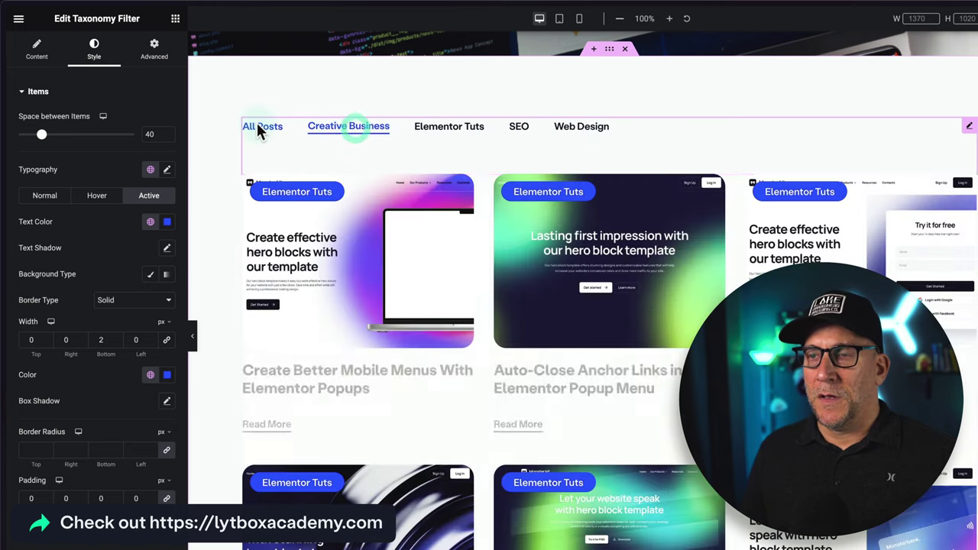
Return the filter to All Posts and set the taxonomy filter's padding to 2 rem on all four sides
{"action": "left_click", "coordinate": [256, 128]}
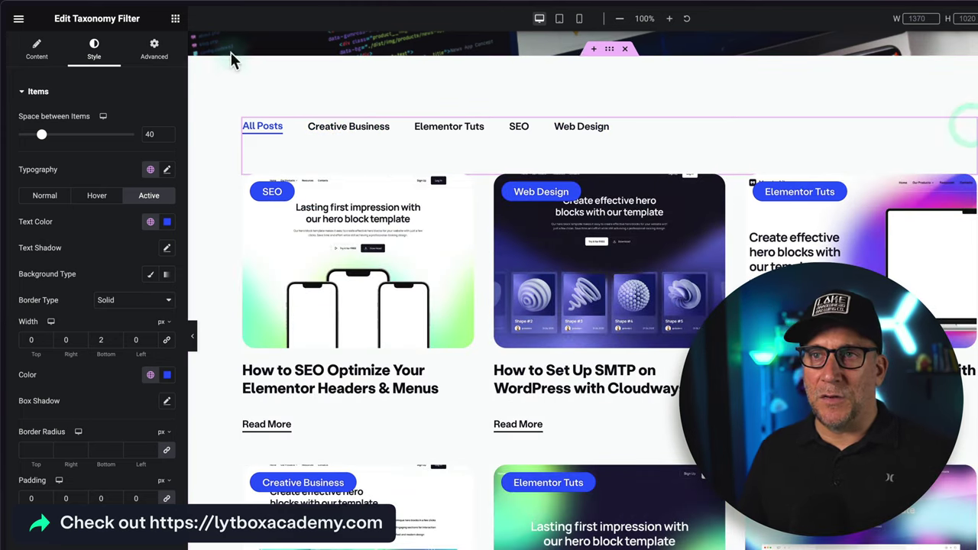
{"action": "left_click", "coordinate": [154, 50]}
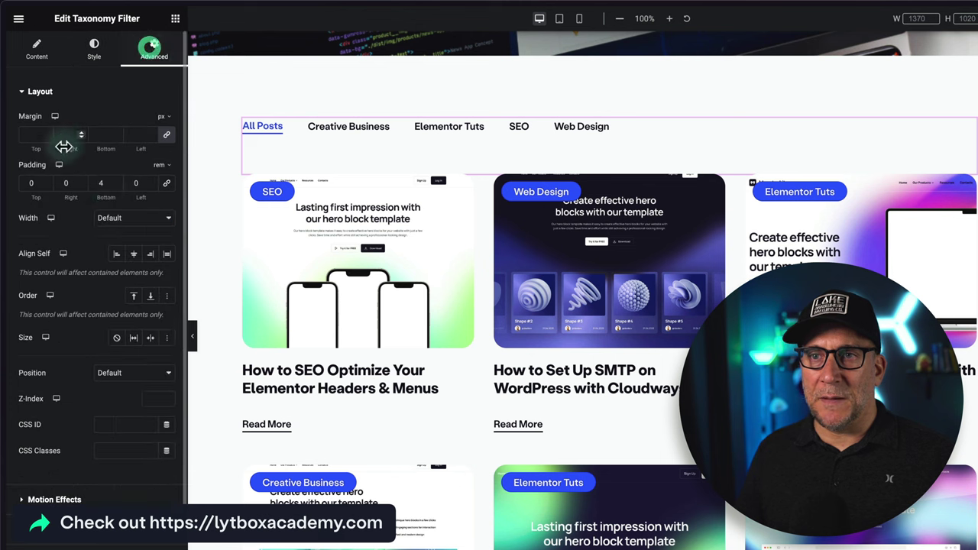
{"action": "left_click", "coordinate": [105, 182]}
{"action": "type", "text": "0"}
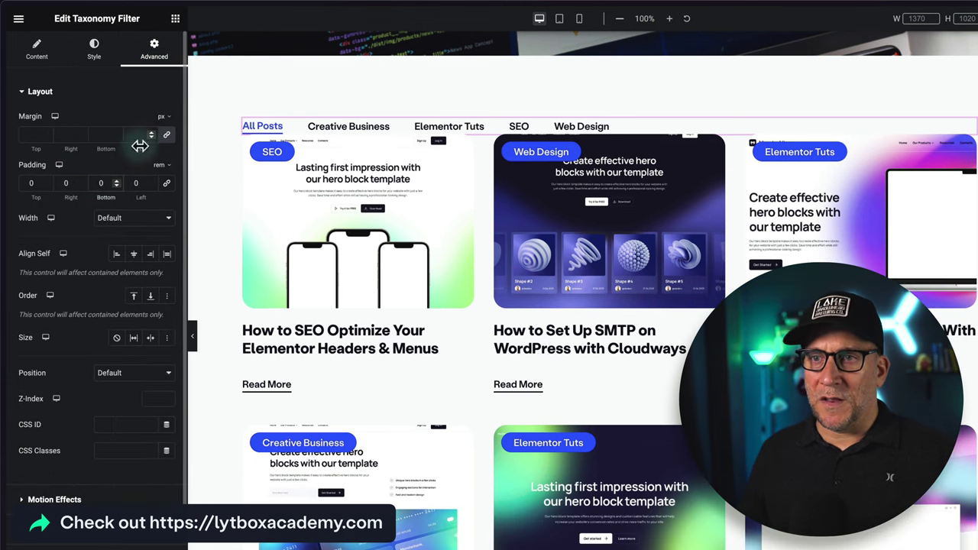
{"action": "left_click", "coordinate": [46, 181]}
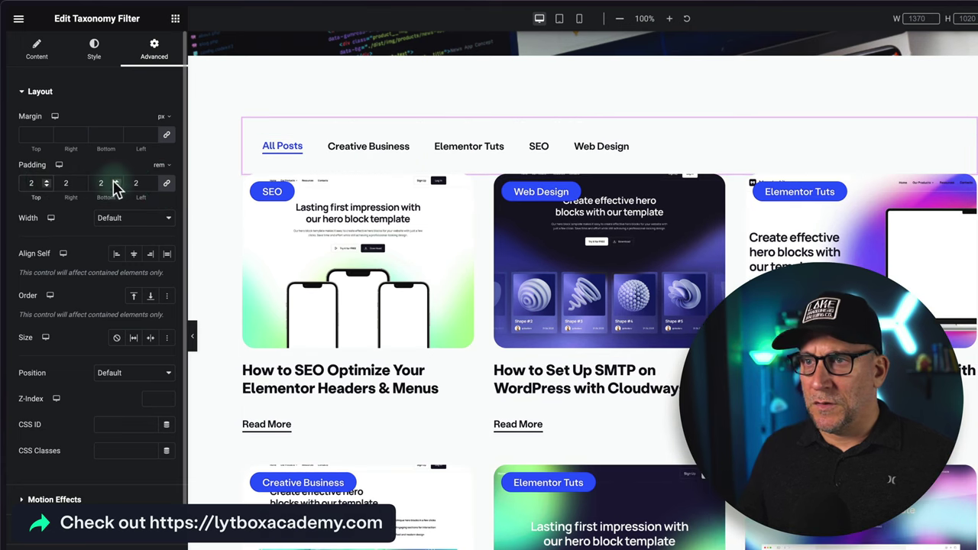
Switch the taxonomy filter's margin unit to rem and set only the bottom margin to 3 rem
{"action": "left_click", "coordinate": [165, 133]}
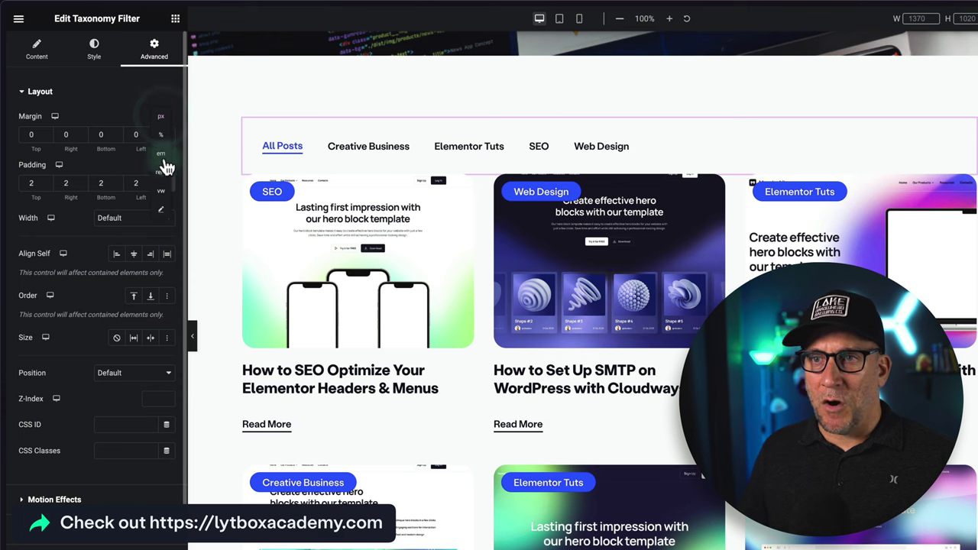
{"action": "left_click", "coordinate": [162, 172]}
{"action": "left_click", "coordinate": [114, 135]}
{"action": "type", "text": "1"}
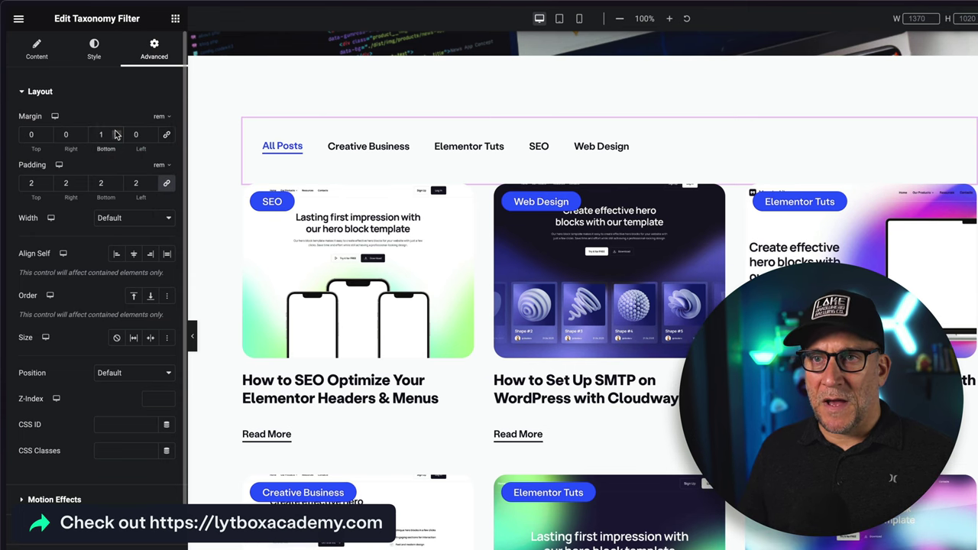
{"action": "left_click", "coordinate": [116, 132]}
{"action": "left_click", "coordinate": [116, 132]}
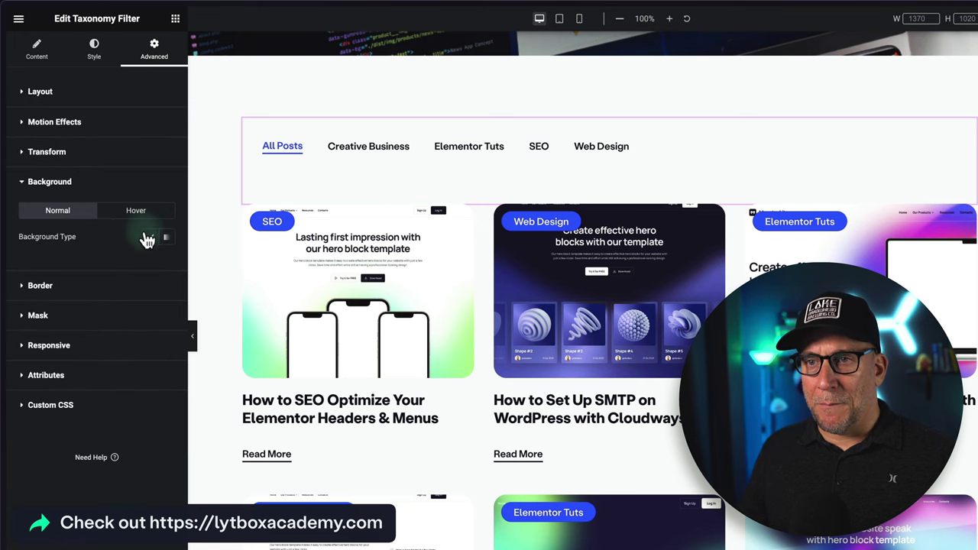
Give the taxonomy filter a classic background in the global color Secondary White
{"action": "left_click", "coordinate": [147, 237]}
{"action": "left_click", "coordinate": [150, 263]}
{"action": "scroll", "coordinate": [76, 397], "scroll_direction": "down", "scroll_amount": 3}
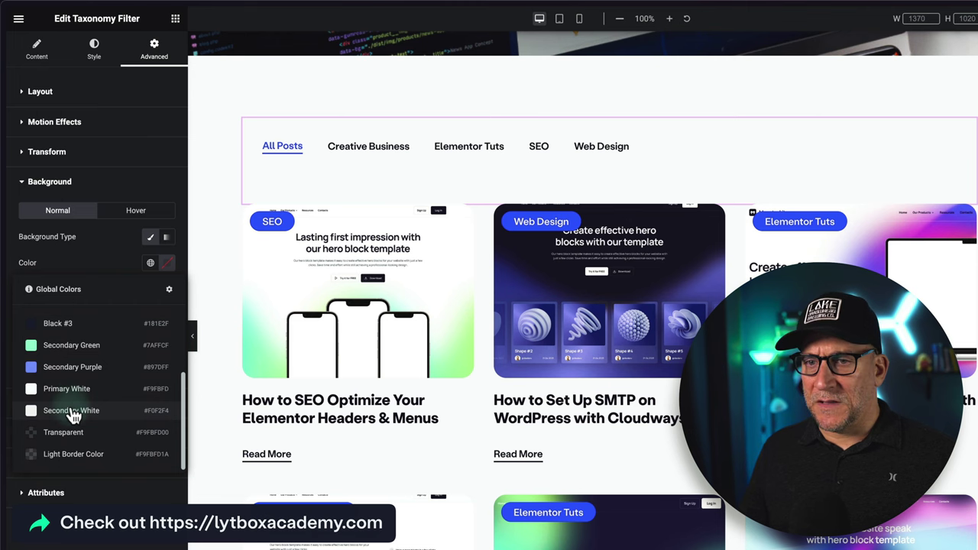
{"action": "left_click", "coordinate": [71, 411]}
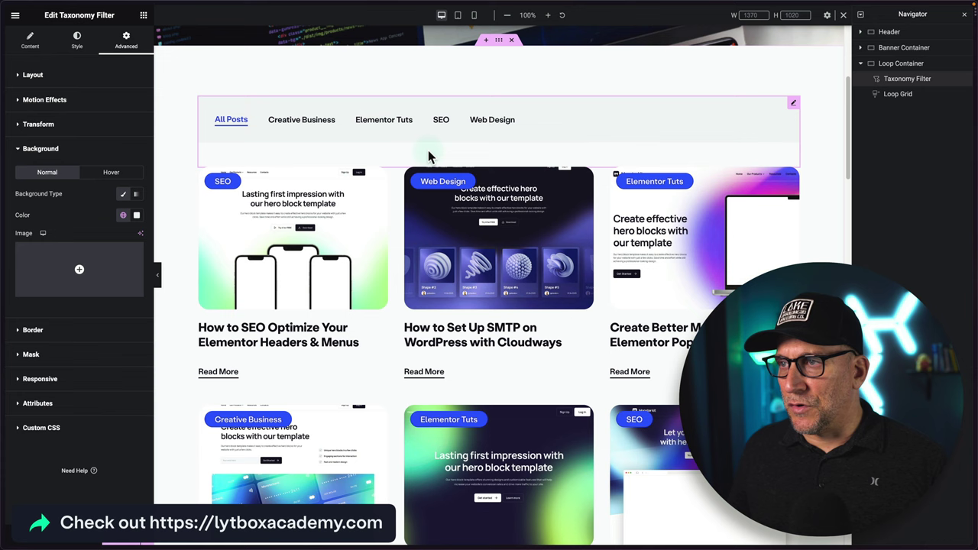
Cycle through the filter's categories in the preview to check the underlined items against the new background bar
{"action": "left_click", "coordinate": [243, 165]}
{"action": "left_click", "coordinate": [309, 122]}
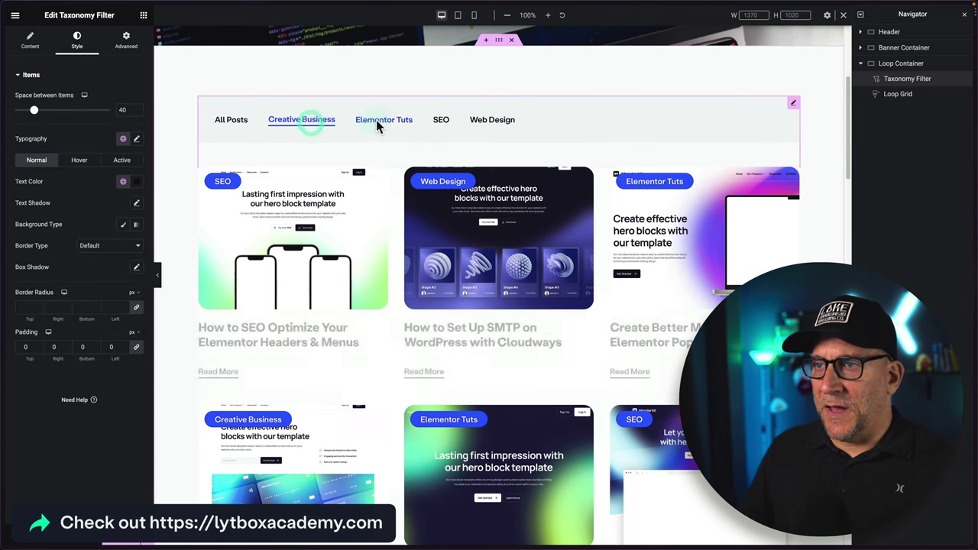
{"action": "left_click", "coordinate": [376, 121]}
{"action": "left_click", "coordinate": [440, 120]}
{"action": "left_click", "coordinate": [476, 120]}
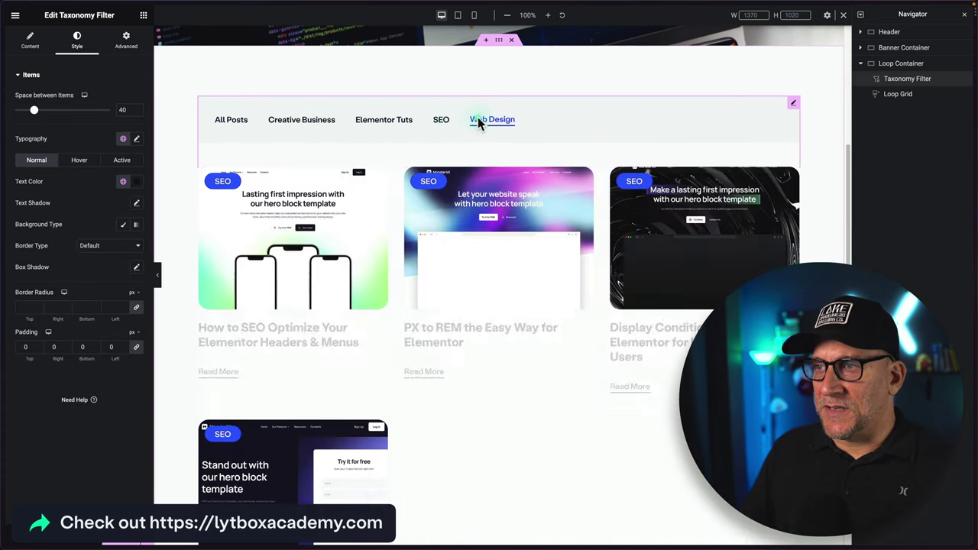
{"action": "left_click", "coordinate": [447, 122]}
{"action": "left_click", "coordinate": [387, 122]}
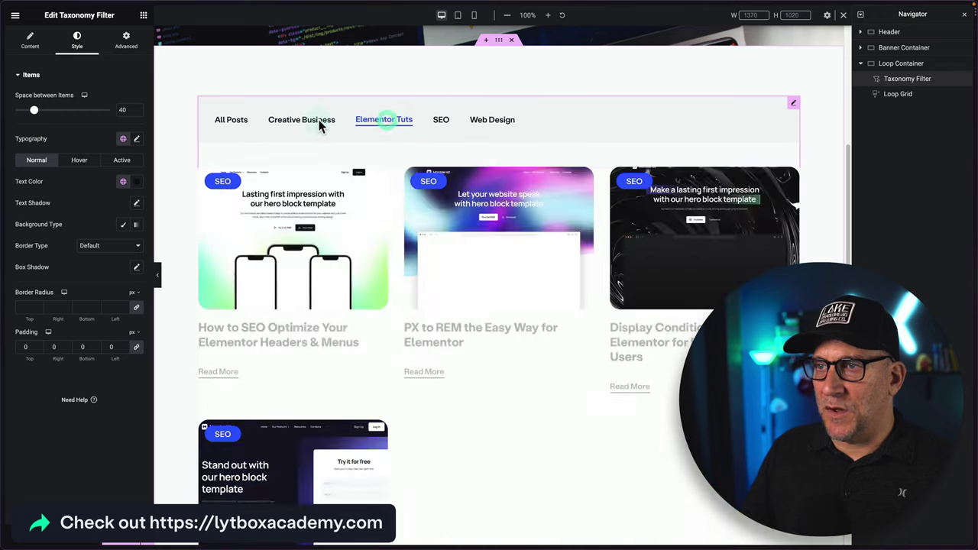
{"action": "left_click", "coordinate": [304, 123]}
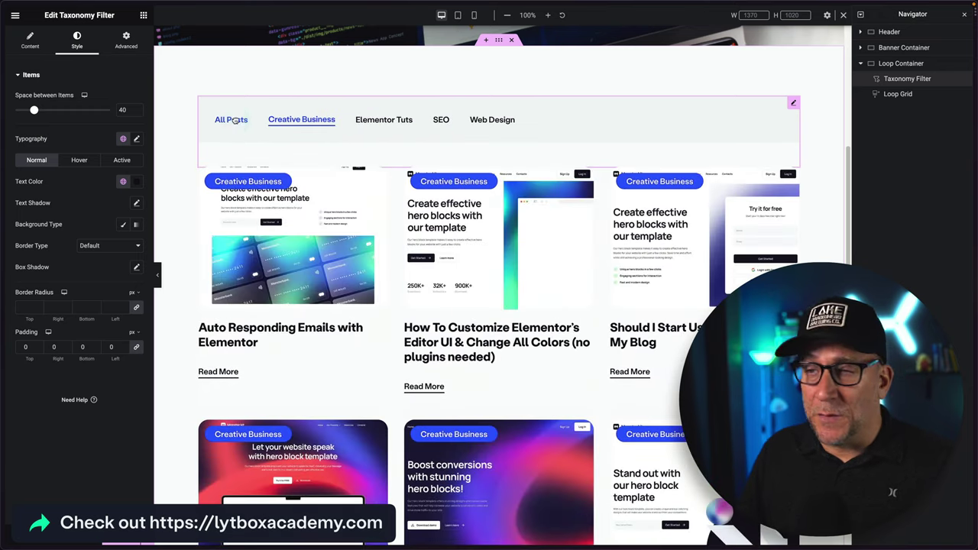
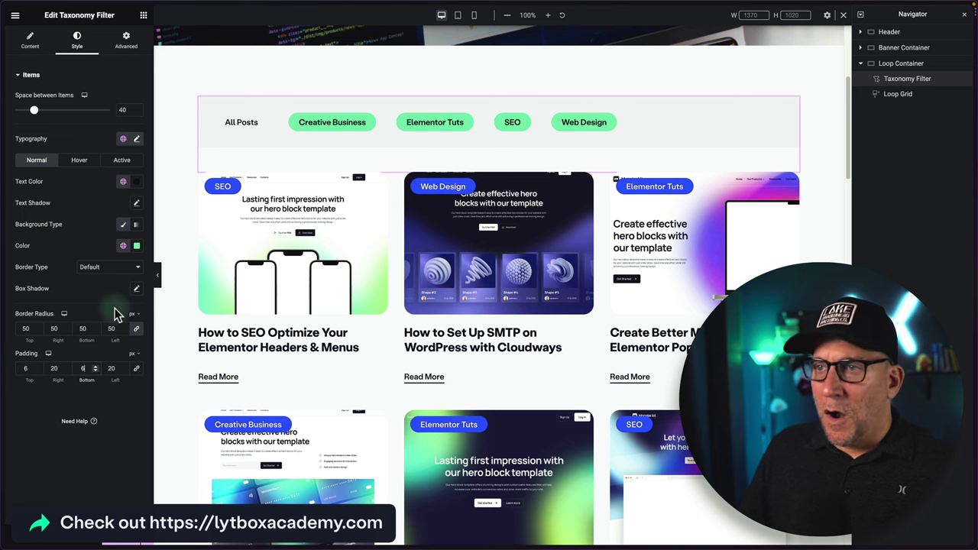
Switch to Creative Business and back to All Posts in the preview to check the green pill-shaped items
{"action": "left_click", "coordinate": [329, 121]}
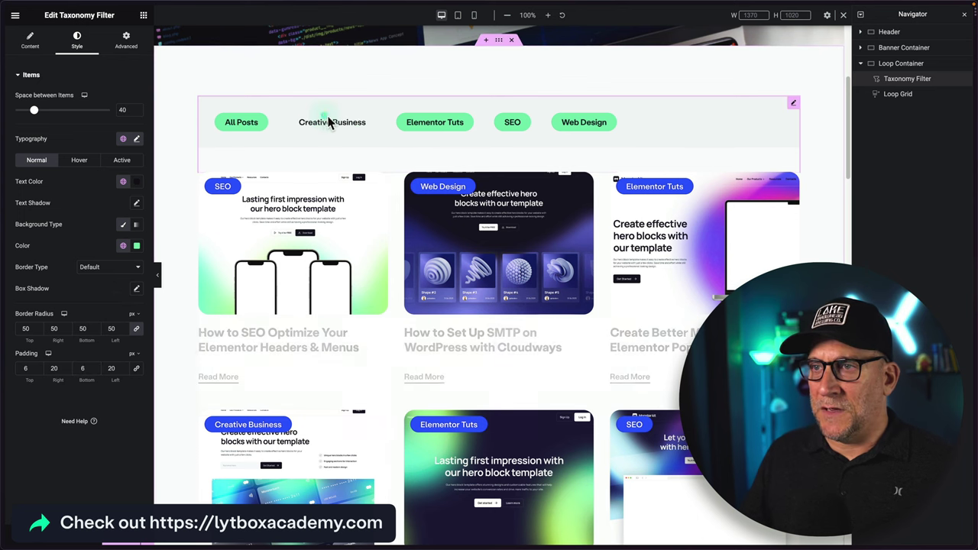
{"action": "left_click", "coordinate": [354, 122]}
{"action": "left_click", "coordinate": [245, 123]}
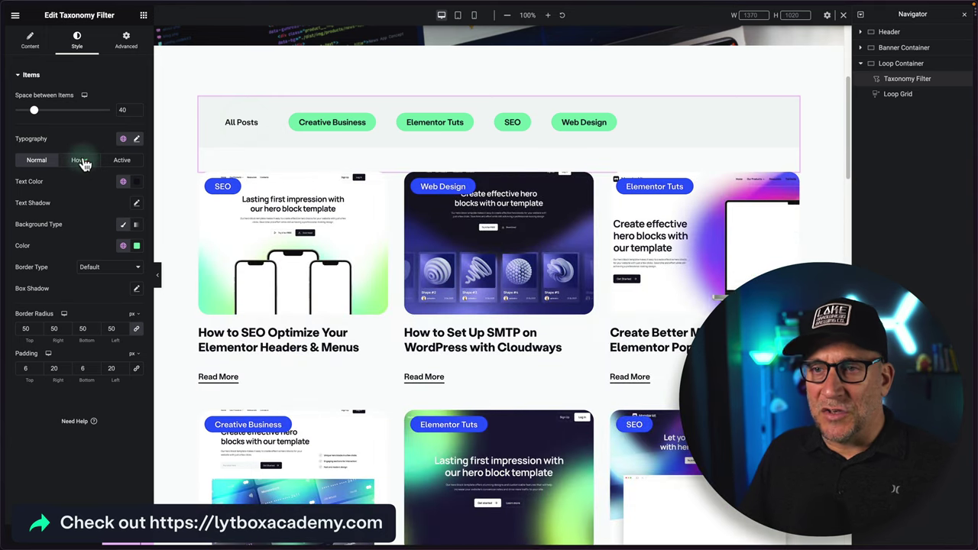
Give the filter items' hover state a classic background in the global color Secondary Purple
{"action": "left_click", "coordinate": [81, 161]}
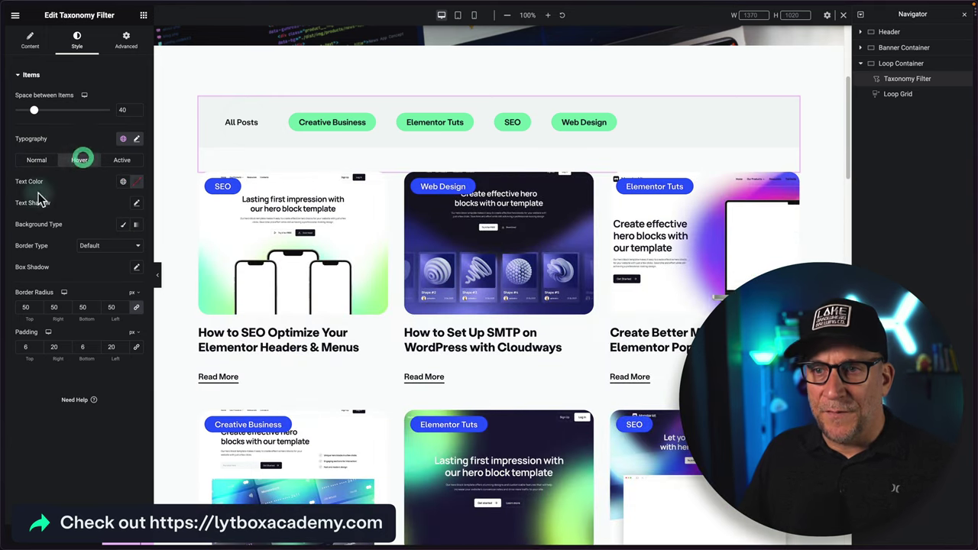
{"action": "left_click", "coordinate": [121, 228]}
{"action": "left_click", "coordinate": [123, 245]}
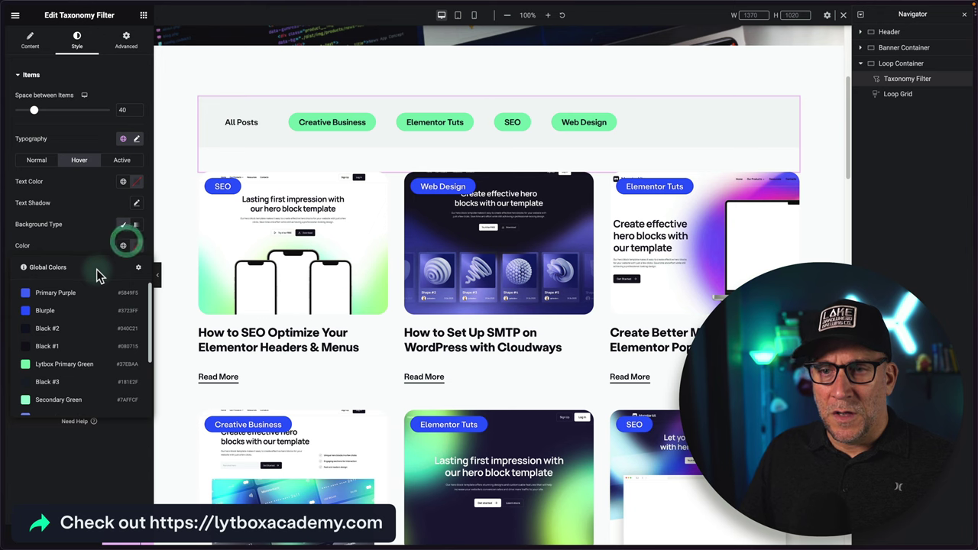
{"action": "scroll", "coordinate": [85, 336], "scroll_direction": "down", "scroll_amount": 3}
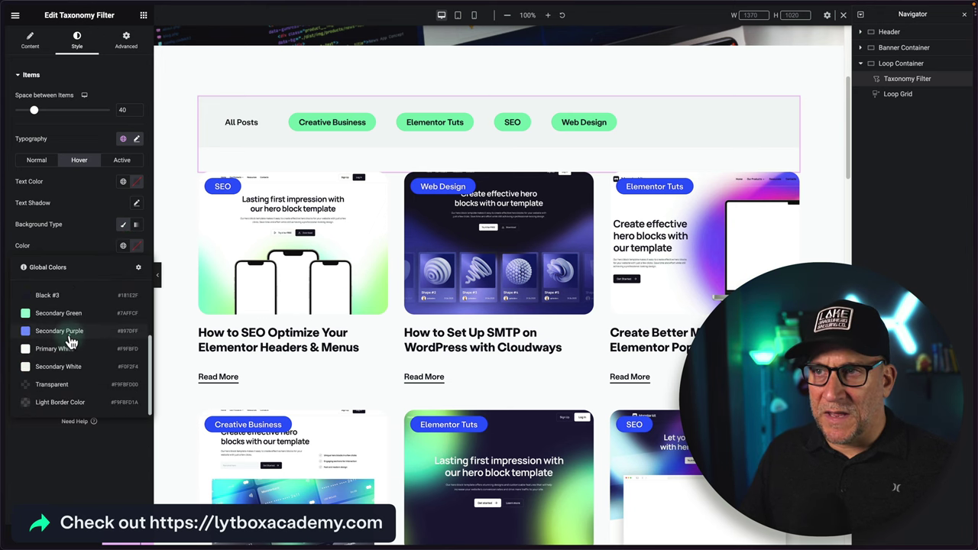
{"action": "left_click", "coordinate": [69, 334]}
Give the active filter item a classic background in Secondary Purple and try it on the categories in the preview
{"action": "left_click", "coordinate": [122, 161]}
{"action": "left_click", "coordinate": [123, 224]}
{"action": "left_click", "coordinate": [123, 246]}
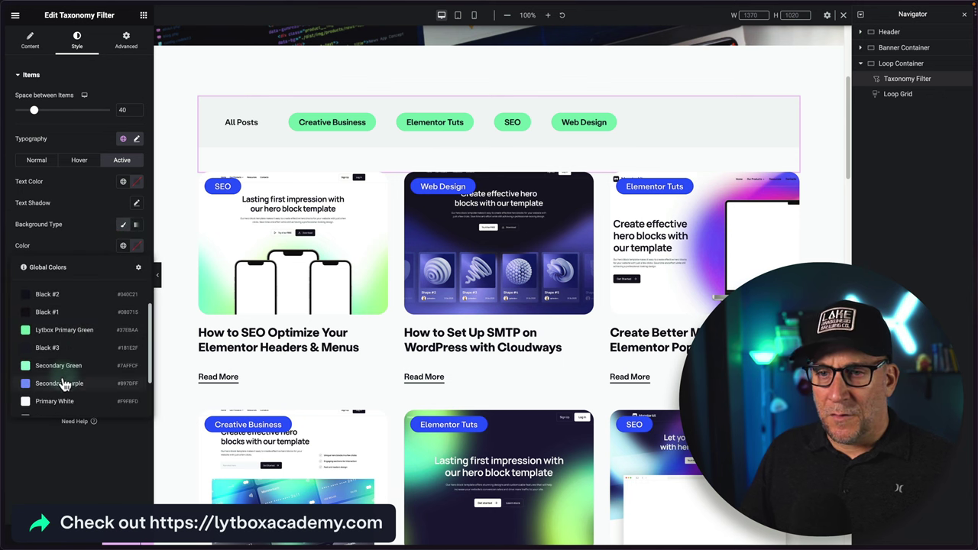
{"action": "left_click", "coordinate": [63, 384]}
{"action": "left_click", "coordinate": [324, 128]}
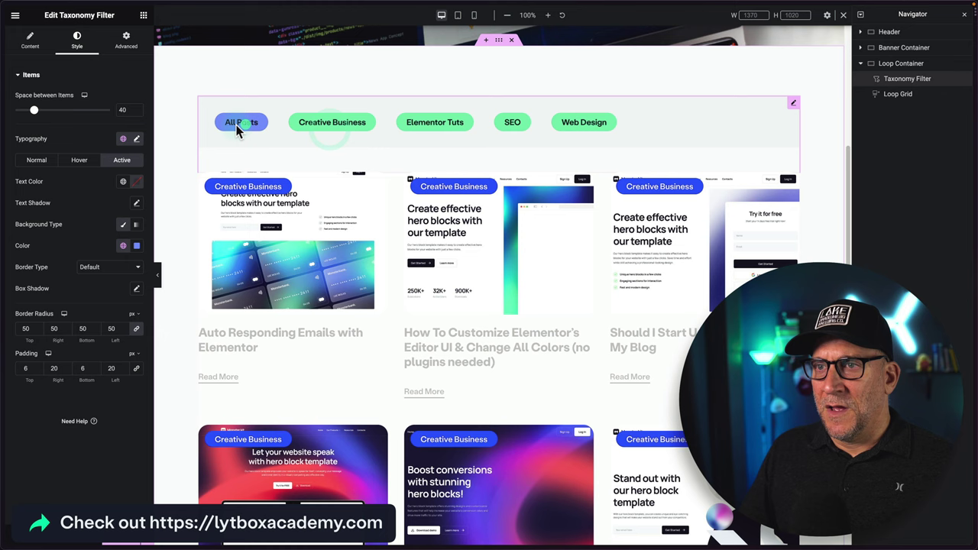
Set the active filter item's text color to Primary White and its background color to Blurple
{"action": "left_click", "coordinate": [123, 182]}
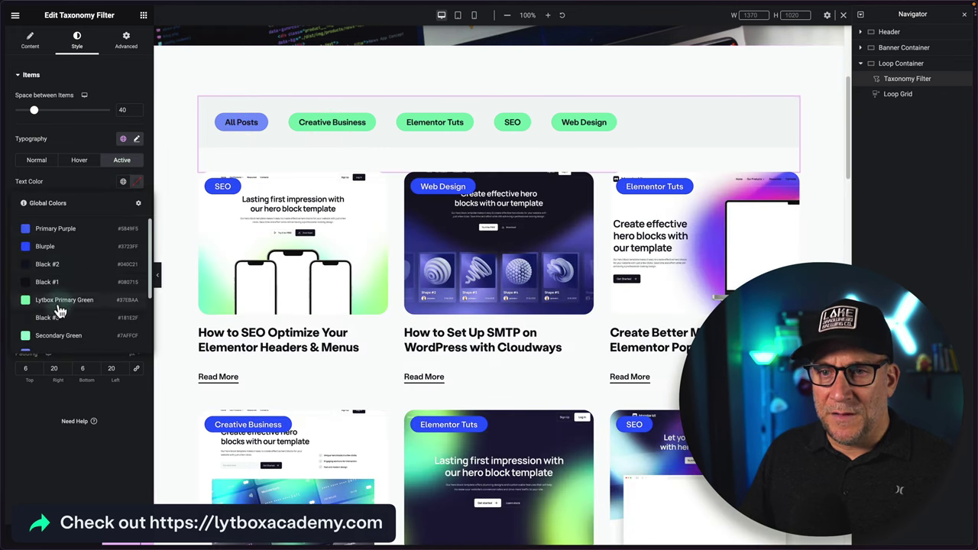
{"action": "scroll", "coordinate": [60, 307], "scroll_direction": "down", "scroll_amount": 2}
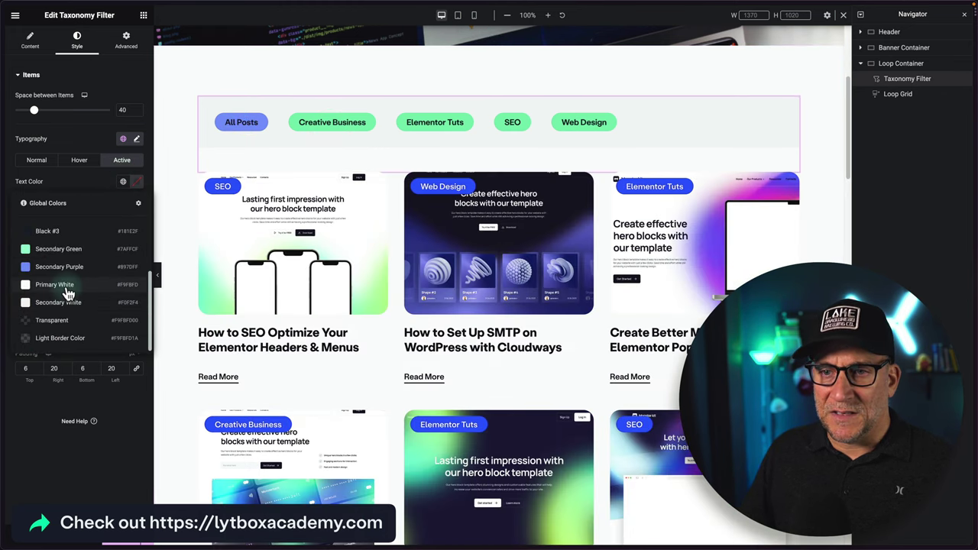
{"action": "left_click", "coordinate": [65, 288]}
{"action": "left_click", "coordinate": [123, 246]}
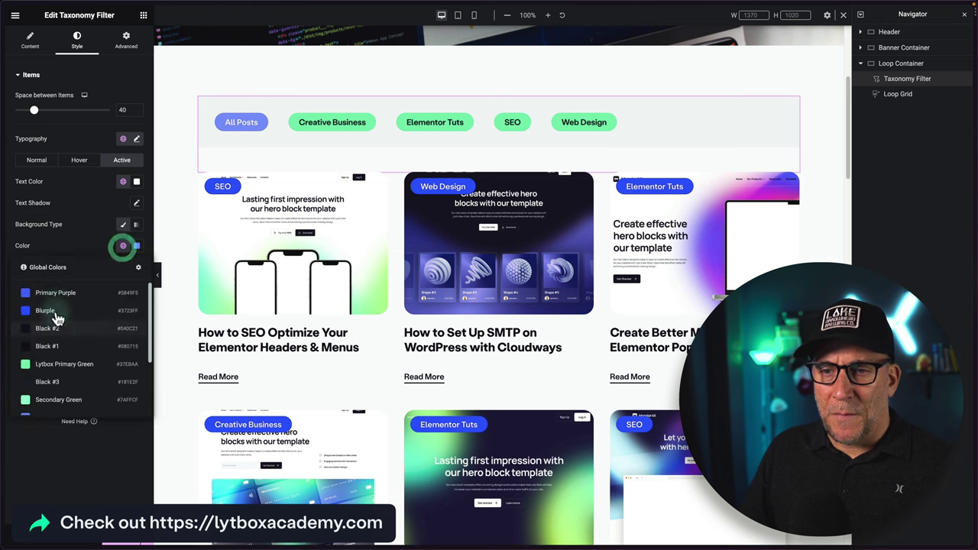
{"action": "left_click", "coordinate": [55, 309]}
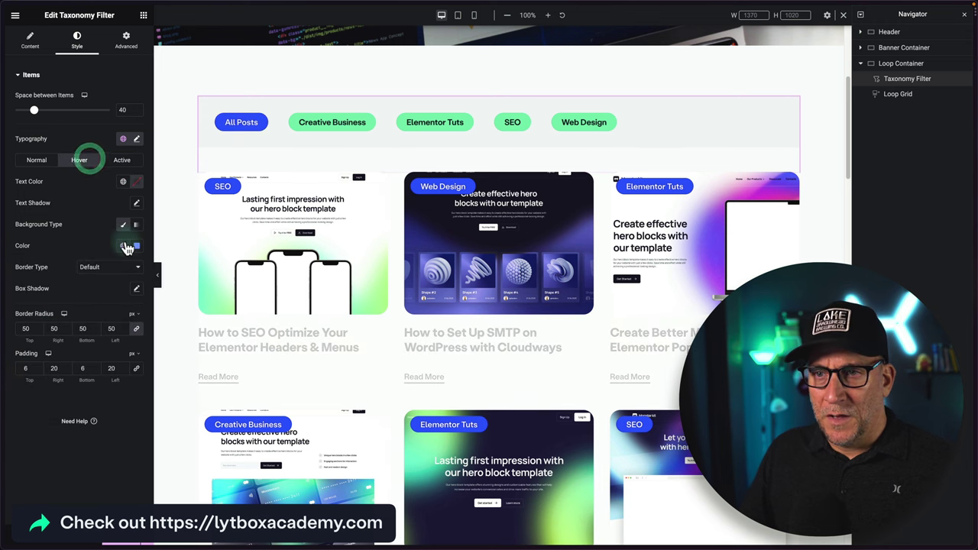
Set the filter items' hover text color to Primary White and hover background color to Blurple
{"action": "left_click", "coordinate": [123, 181]}
{"action": "scroll", "coordinate": [49, 314], "scroll_direction": "down", "scroll_amount": 3}
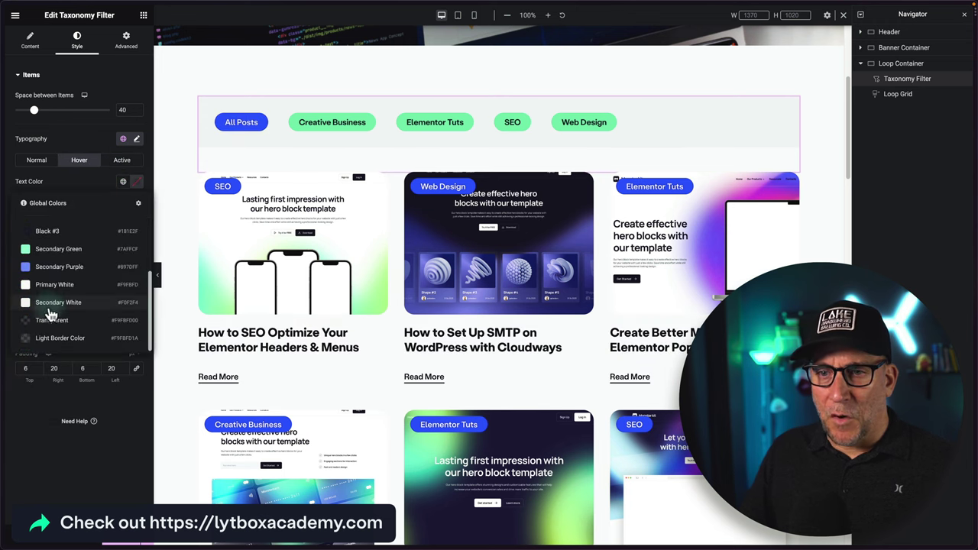
{"action": "left_click", "coordinate": [54, 291]}
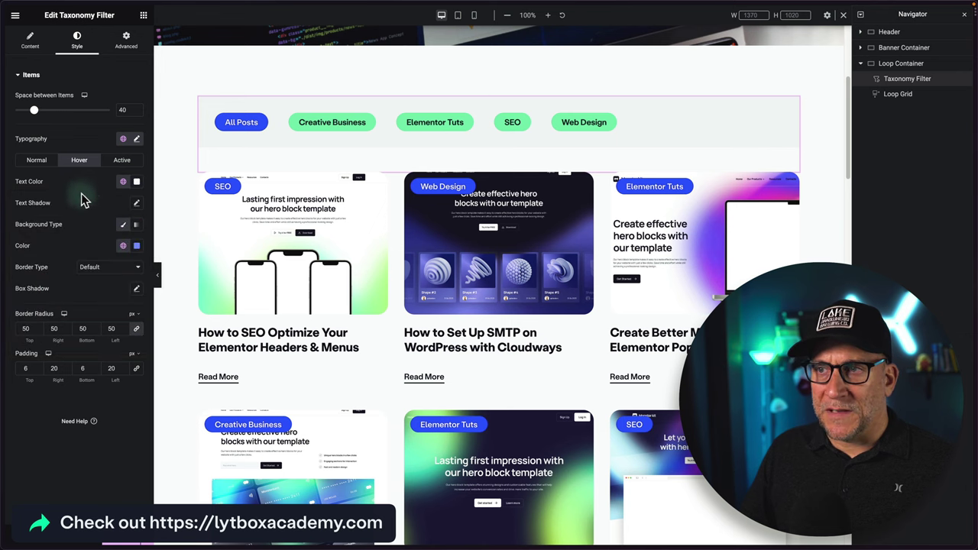
{"action": "left_click", "coordinate": [122, 246]}
{"action": "left_click", "coordinate": [54, 291]}
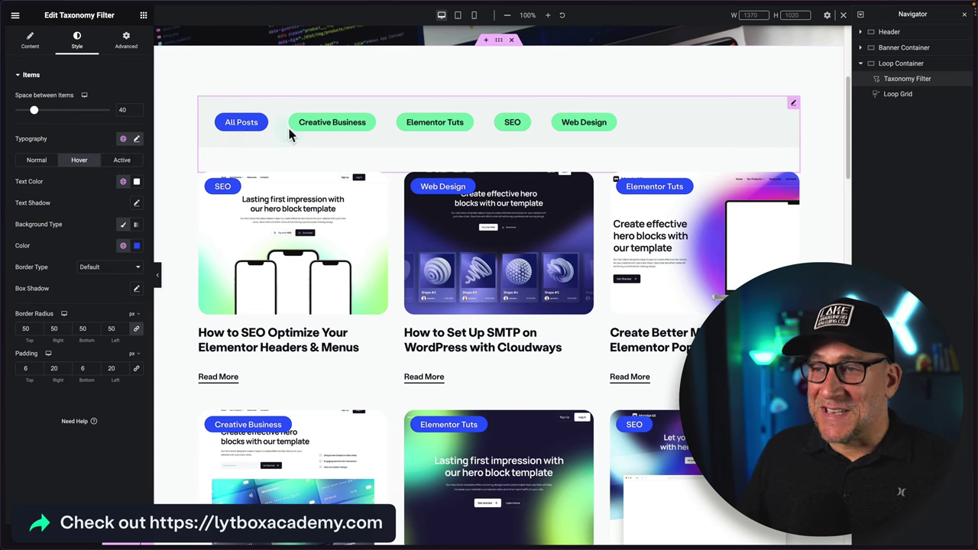
Switch through Creative Business, Elementor Tuts and SEO in the preview to check the hover and active pill colors
{"action": "left_click", "coordinate": [316, 124]}
{"action": "left_click", "coordinate": [430, 123]}
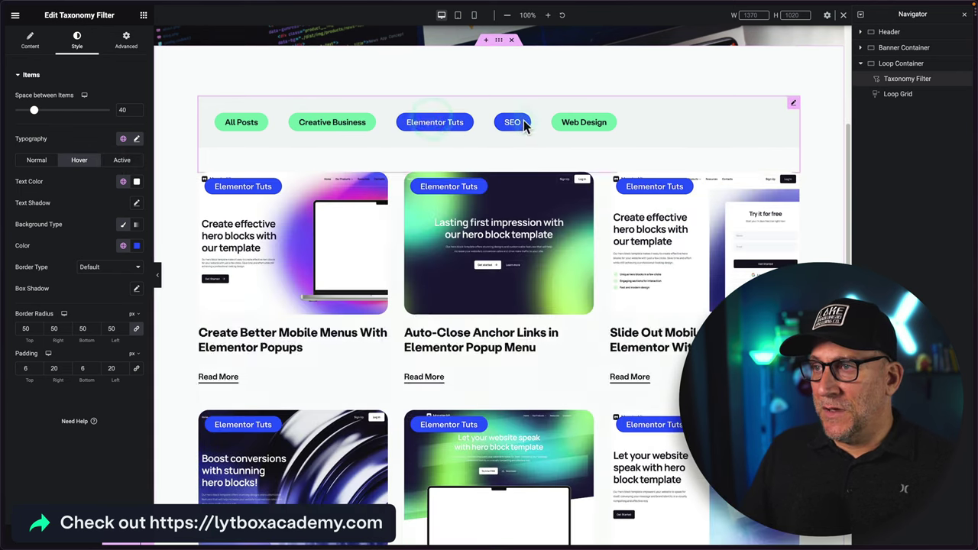
{"action": "left_click", "coordinate": [523, 124]}
Dismiss the publish settings and test the category filter on the live Our Blog page, ending on Creative Business
{"action": "left_click", "coordinate": [111, 542]}
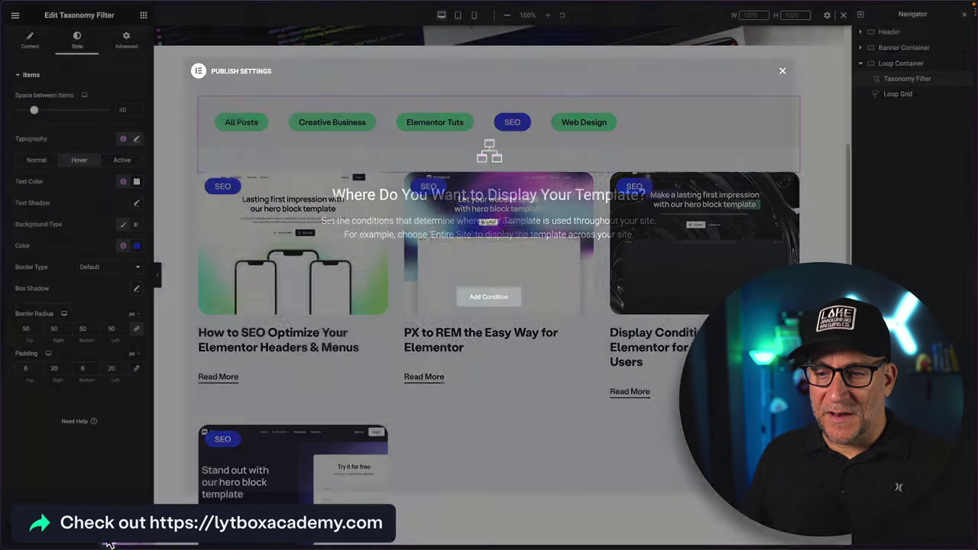
{"action": "key", "text": "Escape"}
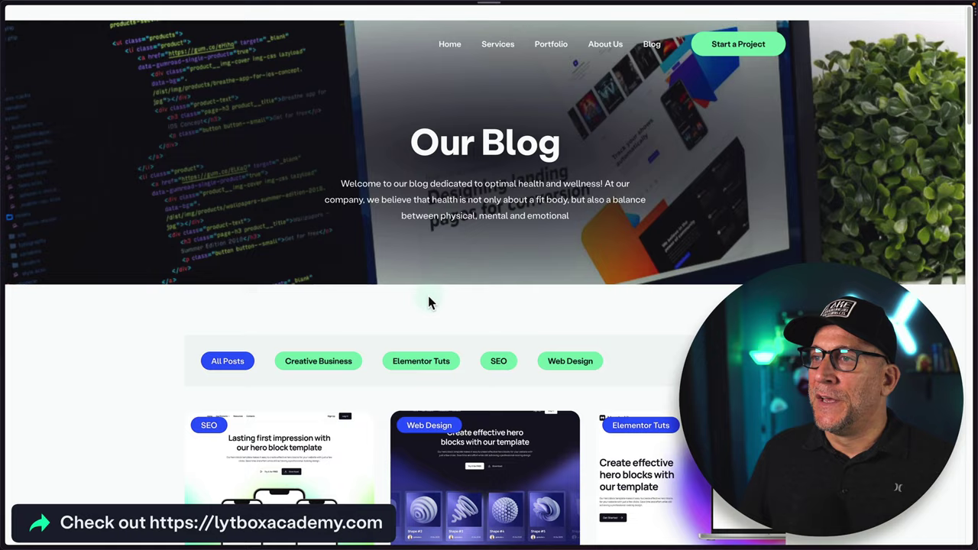
{"action": "scroll", "coordinate": [329, 288], "scroll_direction": "down", "scroll_amount": 3}
{"action": "left_click", "coordinate": [324, 170]}
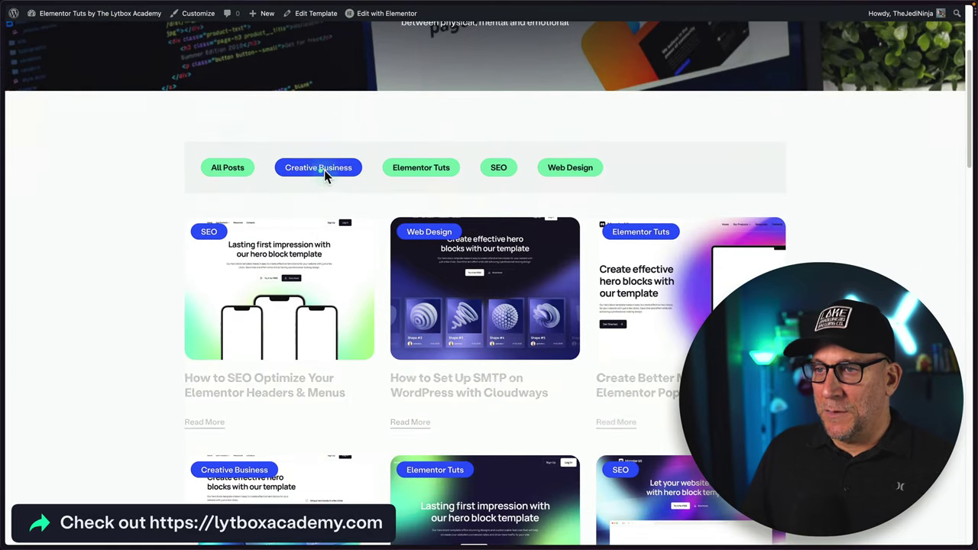
{"action": "left_click", "coordinate": [413, 174]}
{"action": "left_click", "coordinate": [493, 170]}
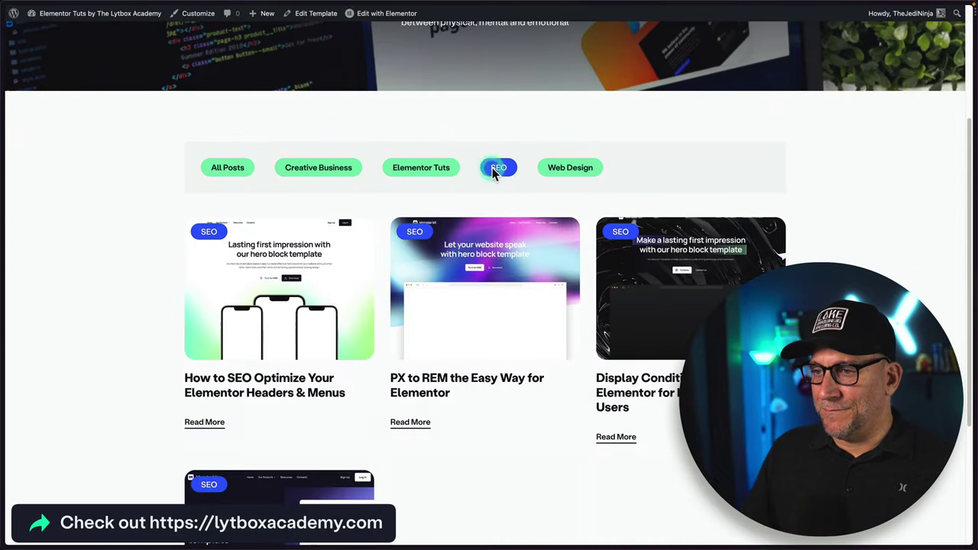
{"action": "left_click", "coordinate": [556, 165]}
{"action": "left_click", "coordinate": [434, 165]}
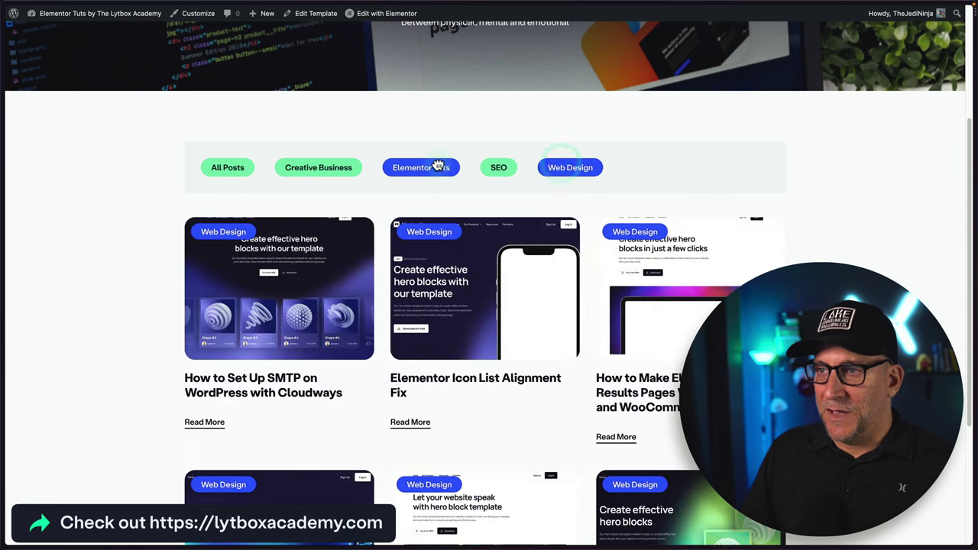
{"action": "left_click", "coordinate": [338, 168]}
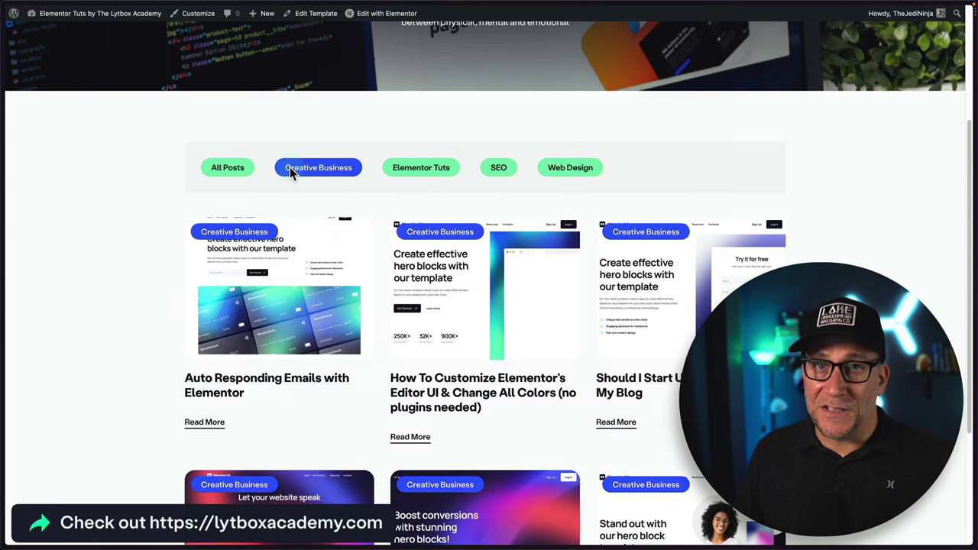